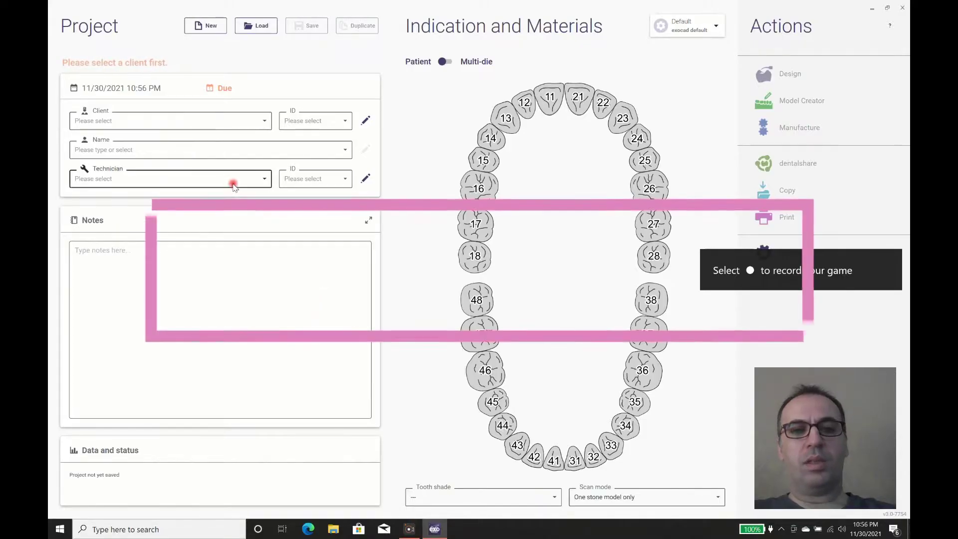
# Set the project's client and technician to Default and enter the patient's name
pyautogui.click(240, 125)
pyautogui.click(200, 145)
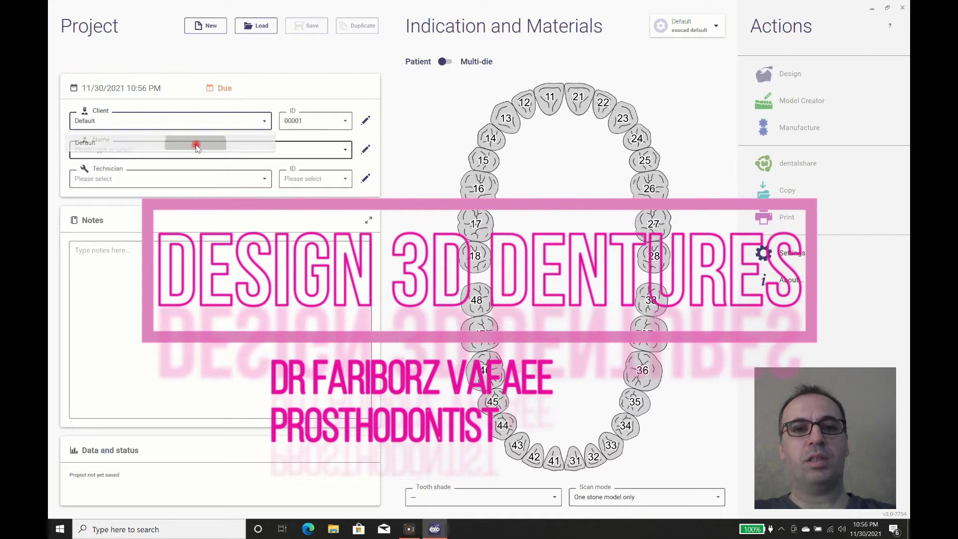
pyautogui.click(210, 149)
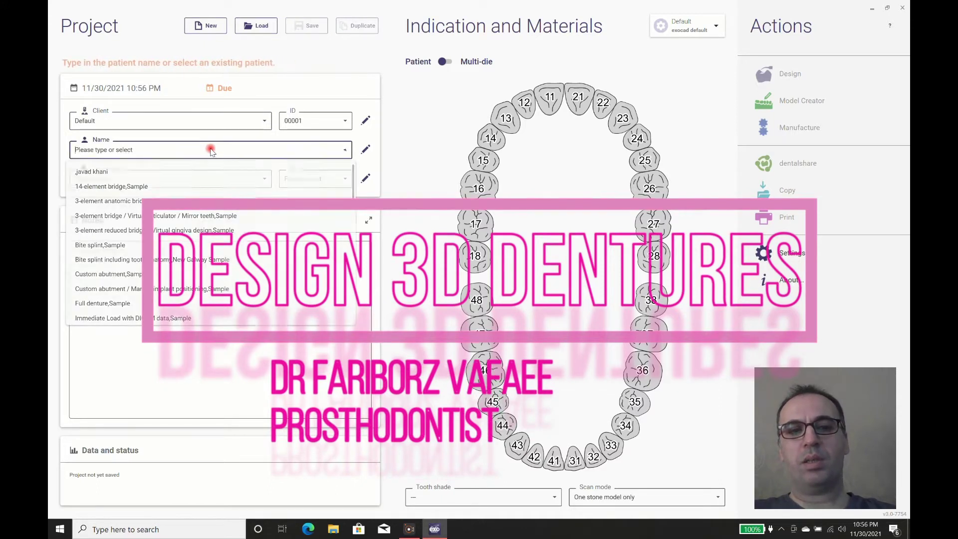
pyautogui.click(210, 150)
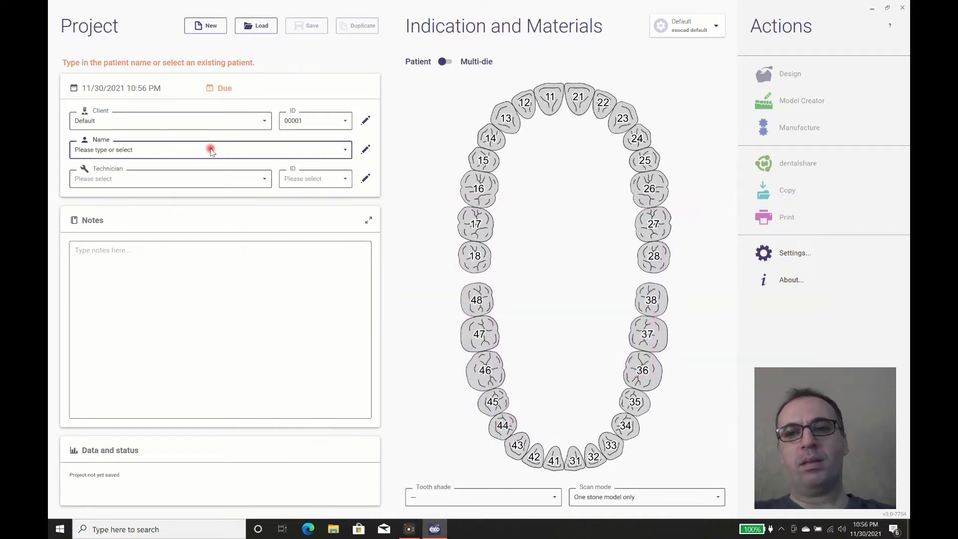
pyautogui.write('khan')
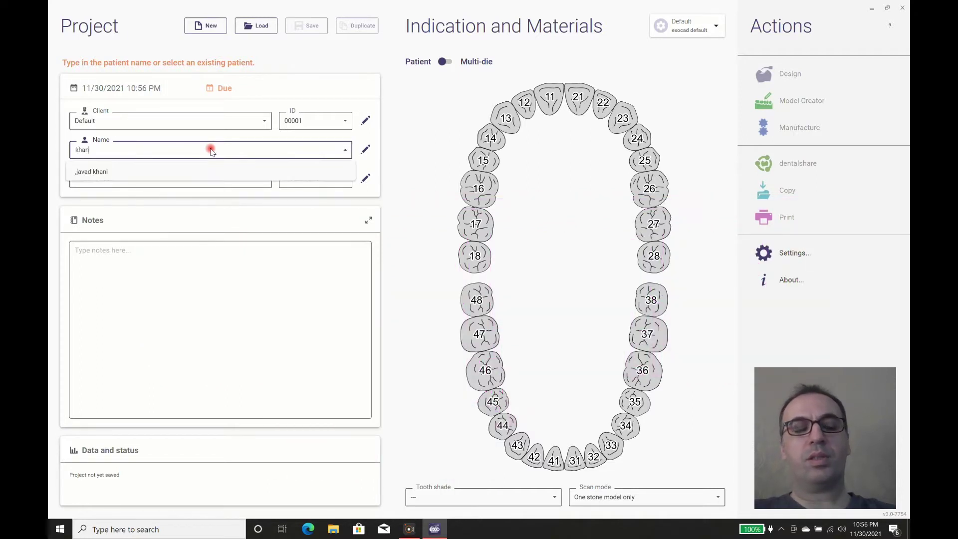
pyautogui.write('i denture trial')
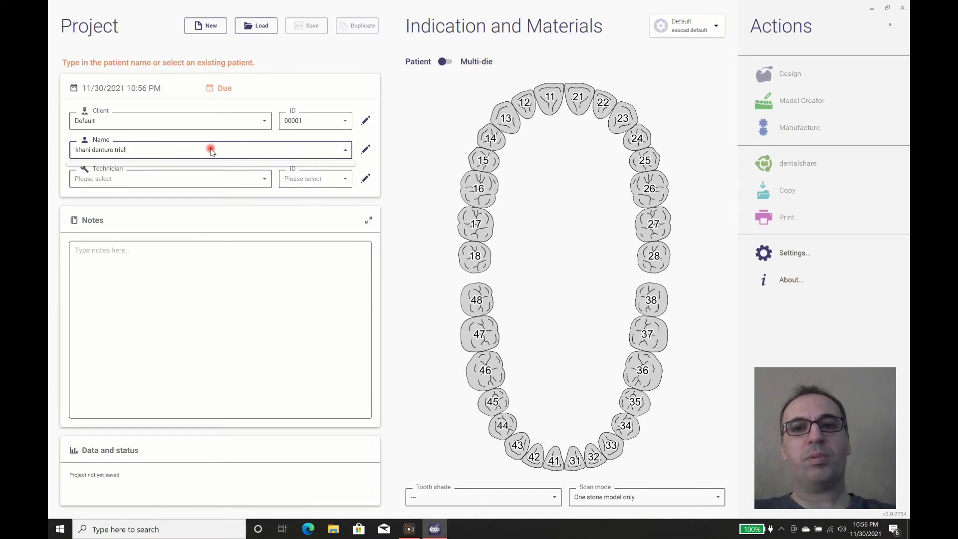
pyautogui.click(199, 178)
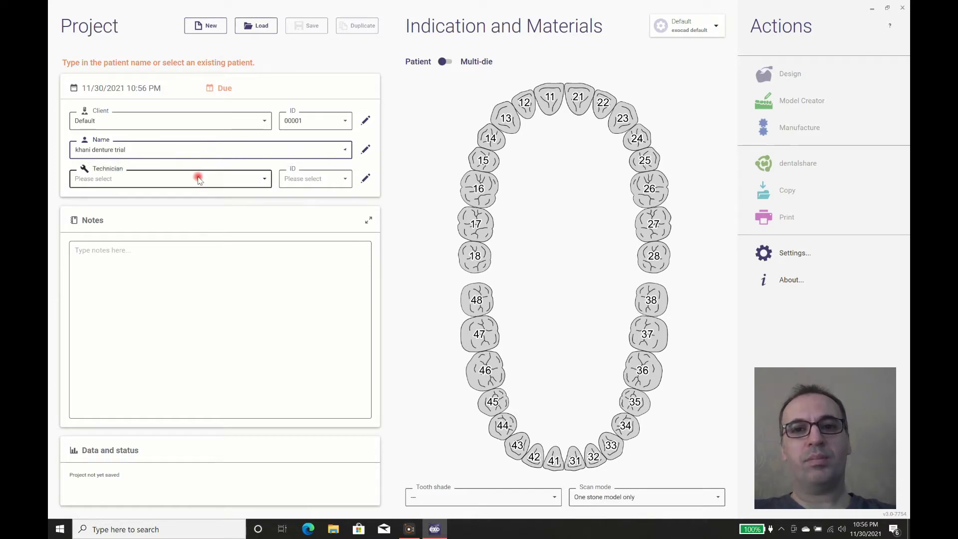
pyautogui.click(186, 200)
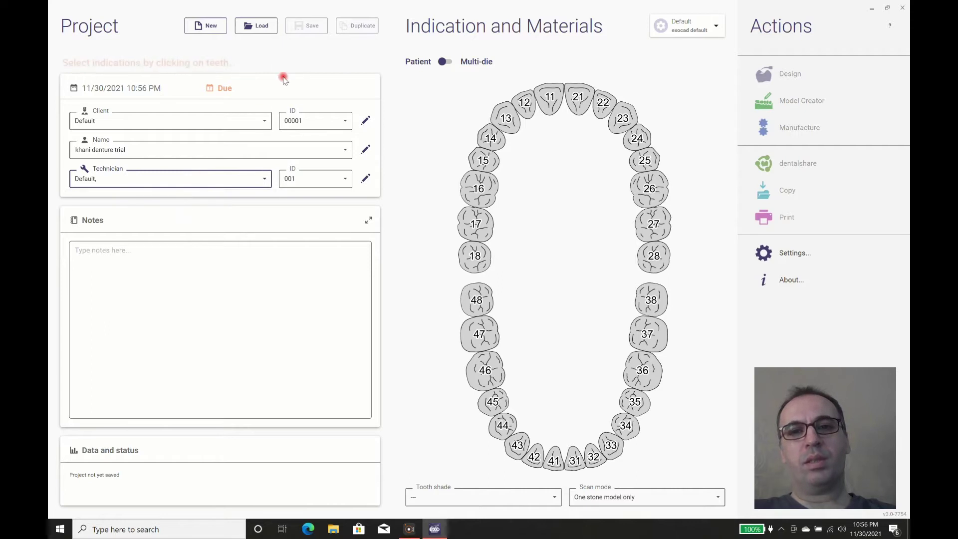
# Assign a full denture to tooth 16 with the Print Base & Teeth material option
pyautogui.click(479, 195)
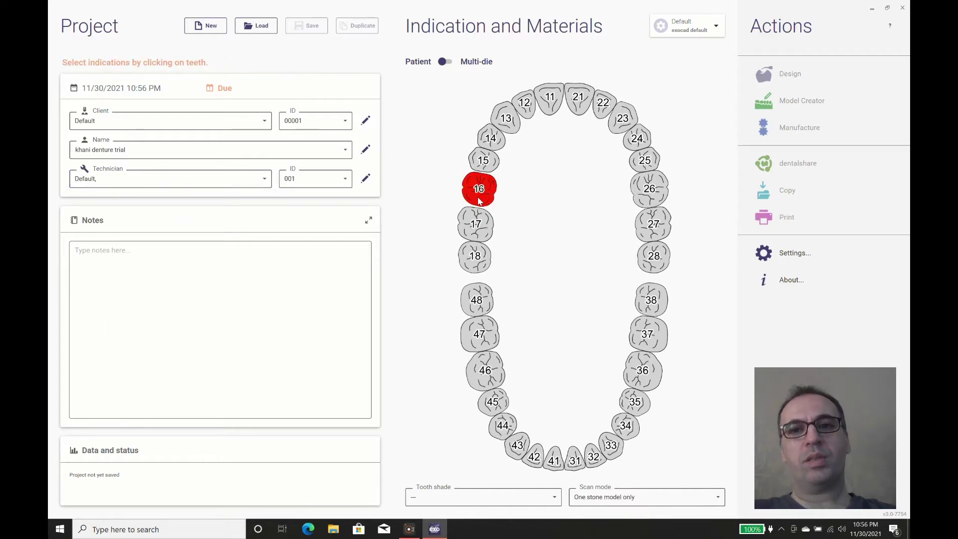
pyautogui.click(147, 309)
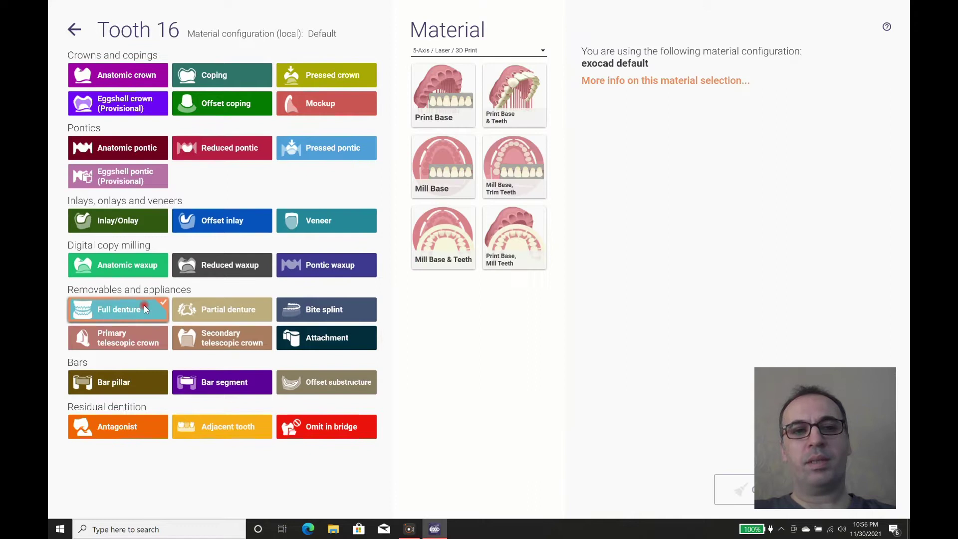
pyautogui.click(526, 93)
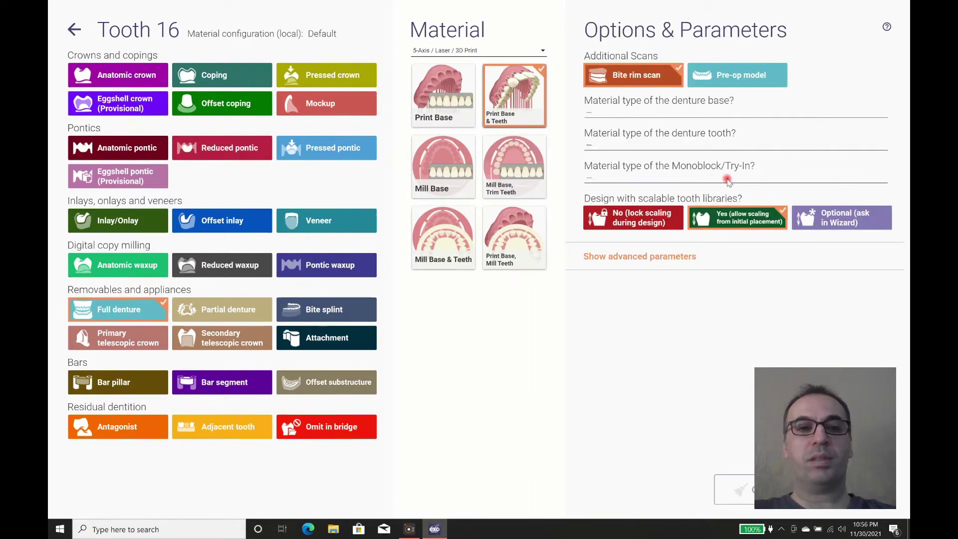
# Enable prosthesis design with Monoblock/Try-In, request a pre-op model scan, and choose an upper + lower arch denture
pyautogui.click(652, 257)
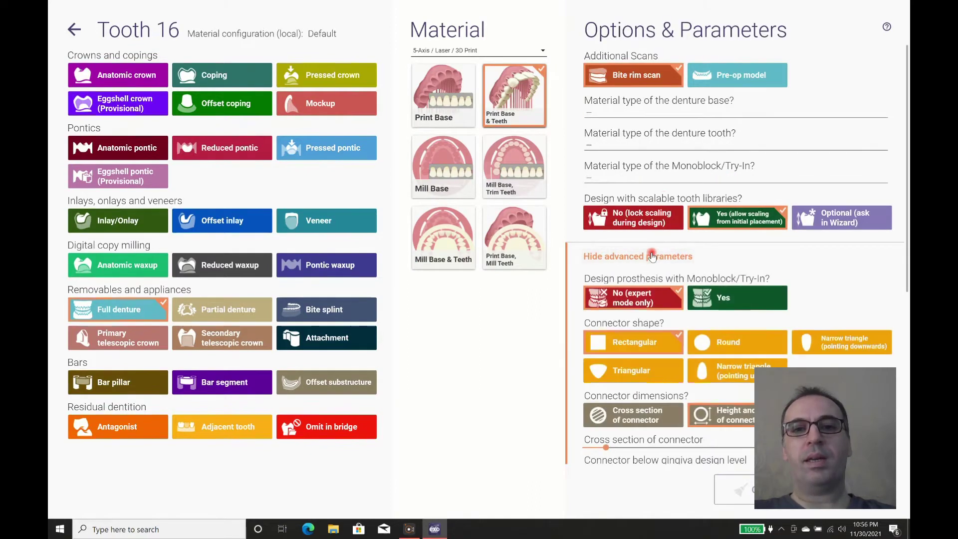
pyautogui.click(716, 305)
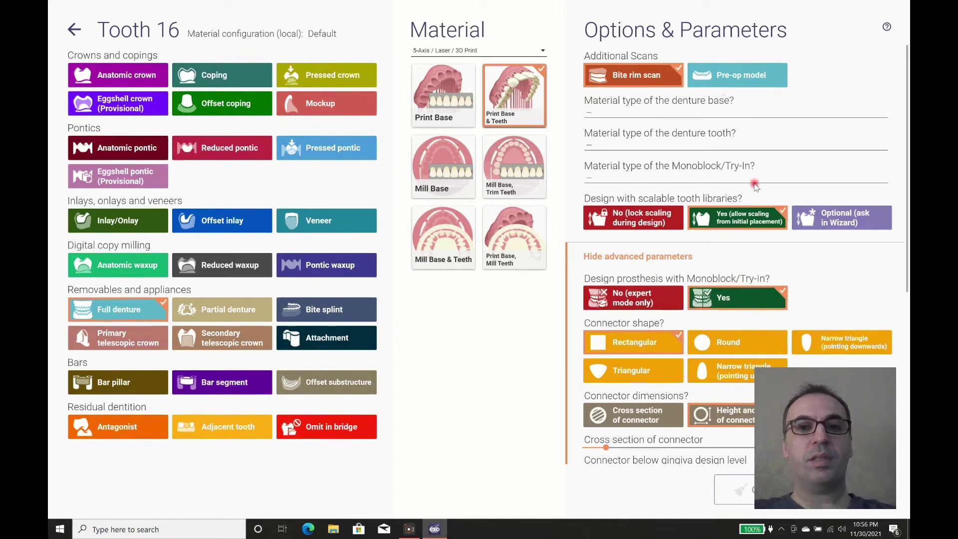
pyautogui.click(724, 83)
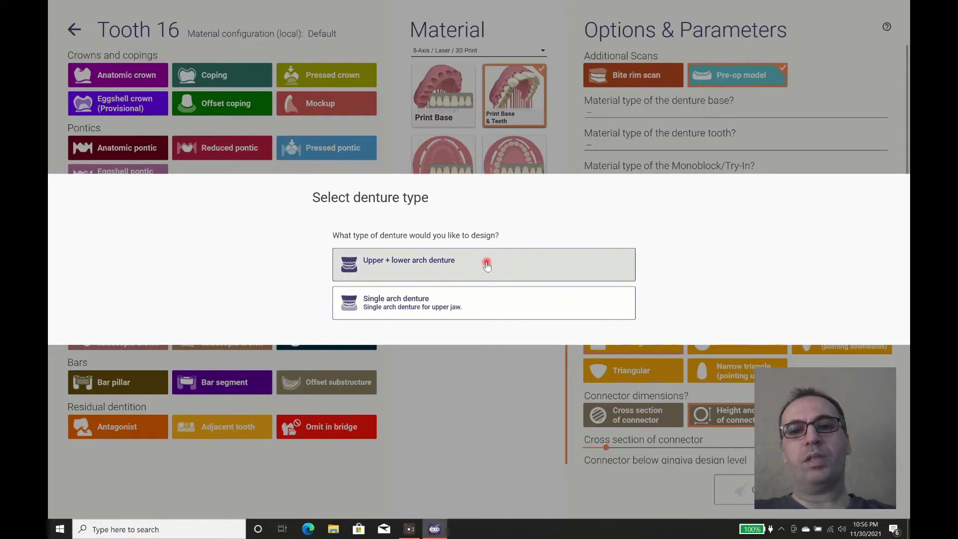
pyautogui.click(487, 265)
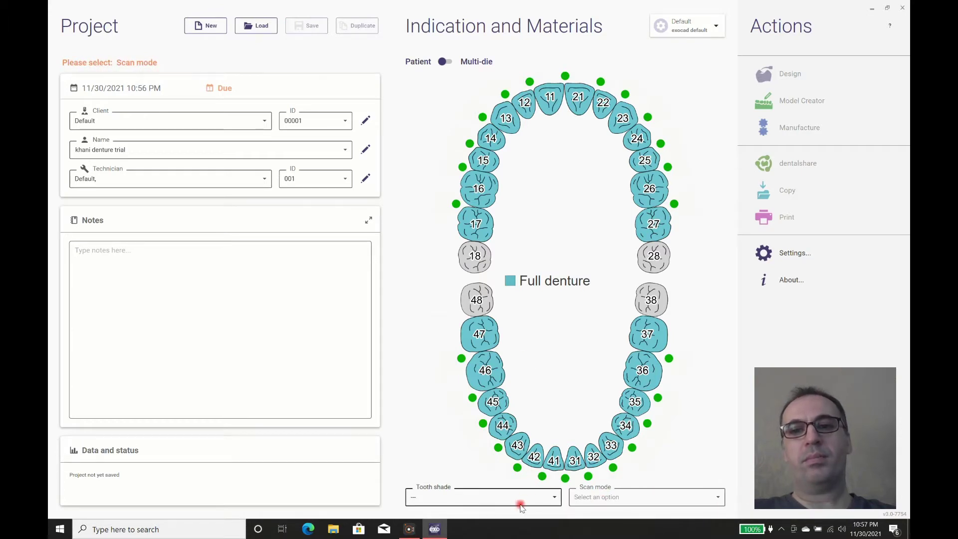
# Set the tooth shade to A2 and the scan mode to Two stone models in occlusion, and save the project
pyautogui.click(521, 499)
pyautogui.click(464, 345)
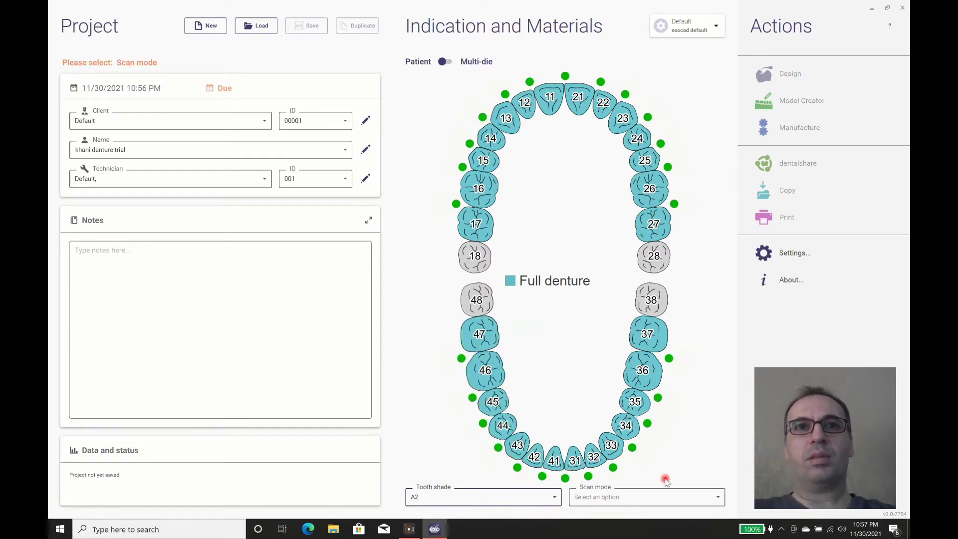
pyautogui.click(665, 493)
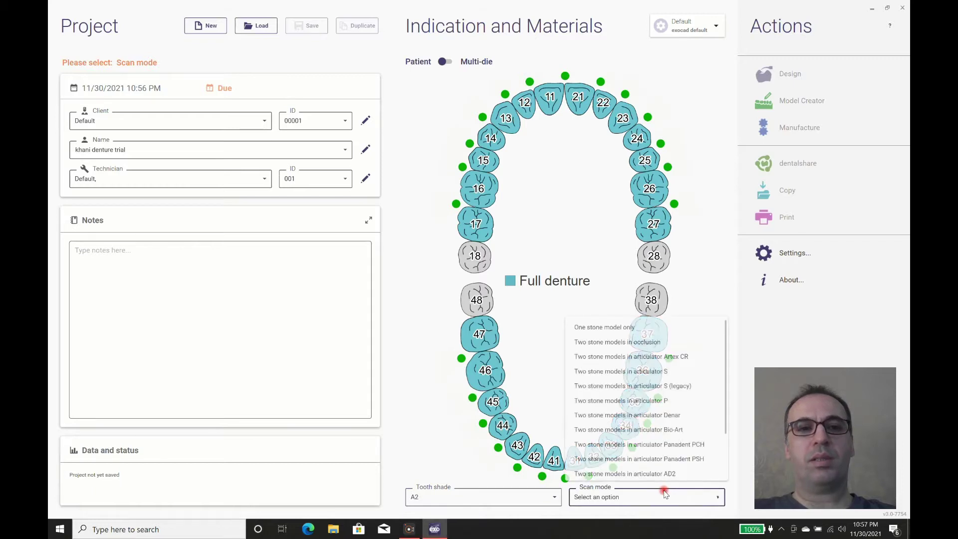
pyautogui.scroll(-2, 659, 471)
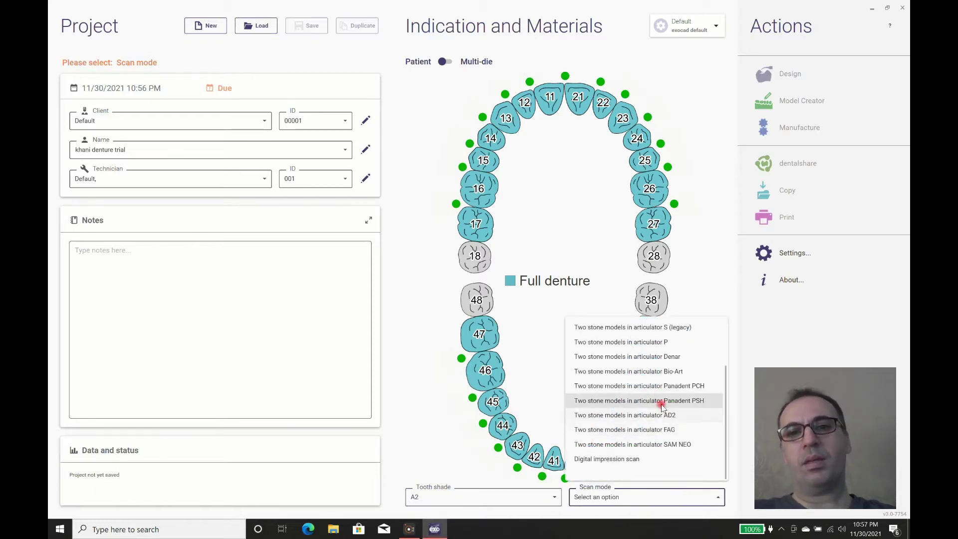
pyautogui.scroll(2, 666, 403)
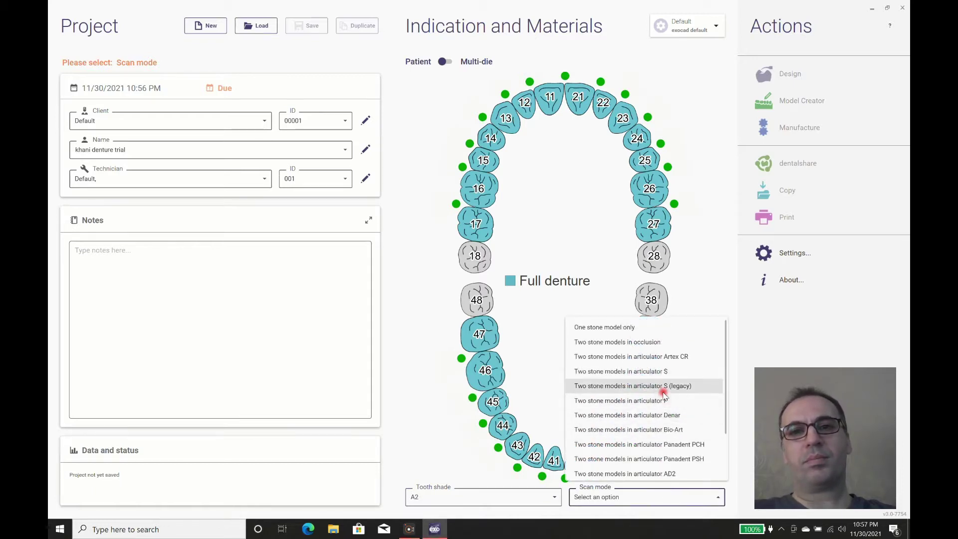
pyautogui.click(639, 345)
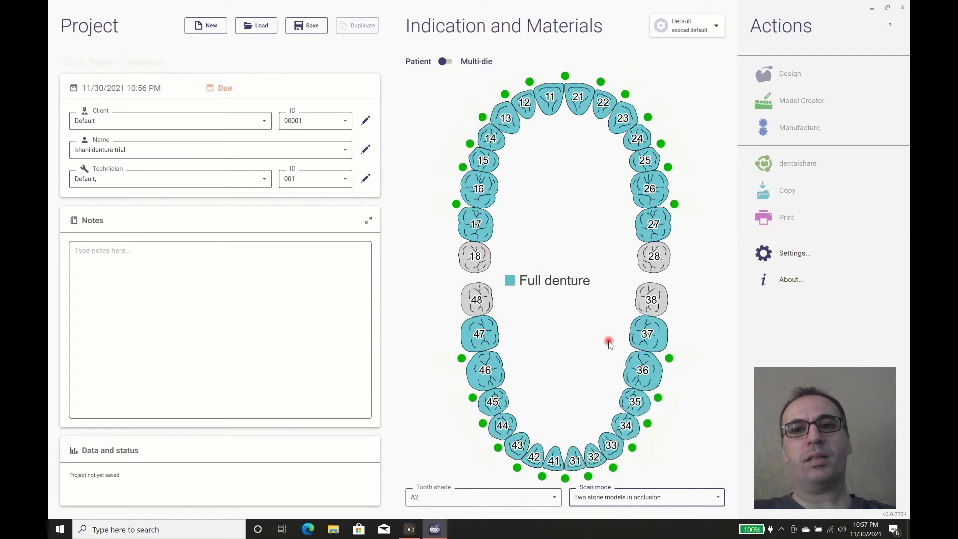
pyautogui.click(318, 27)
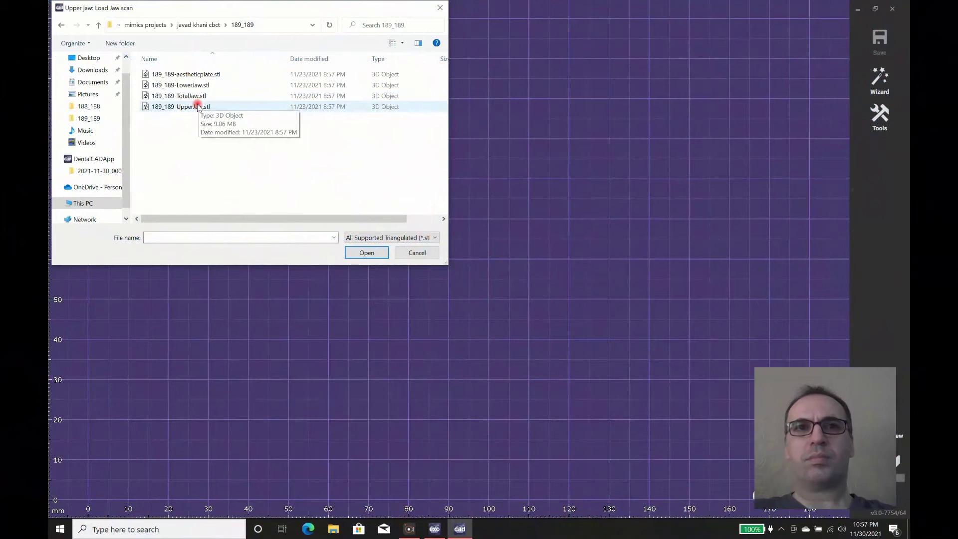
# Load 189_189-UpperJaw.stl as the upper jaw scan and 188_188-UpperJaw.stl as the upper pre-op scan
pyautogui.doubleClick(199, 106)
pyautogui.click(199, 24)
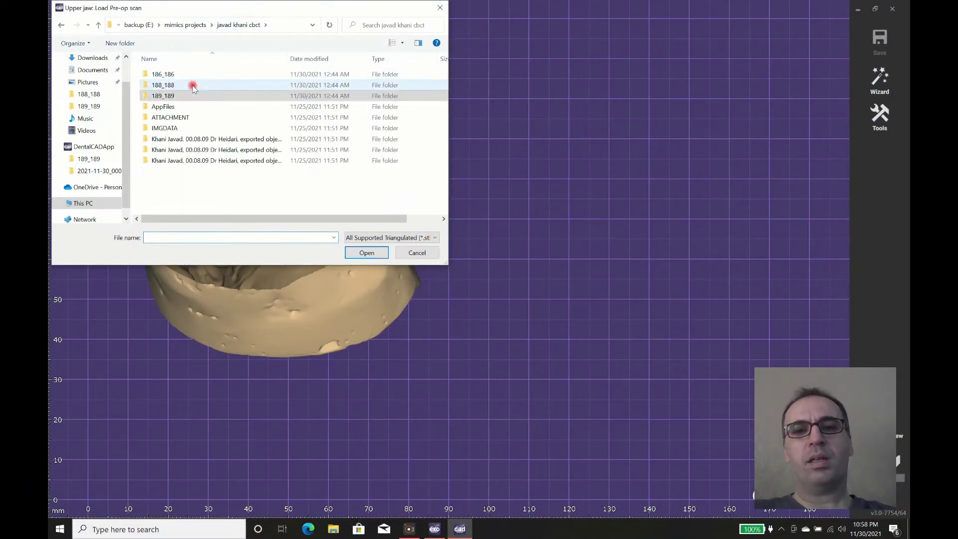
pyautogui.doubleClick(193, 86)
pyautogui.doubleClick(181, 107)
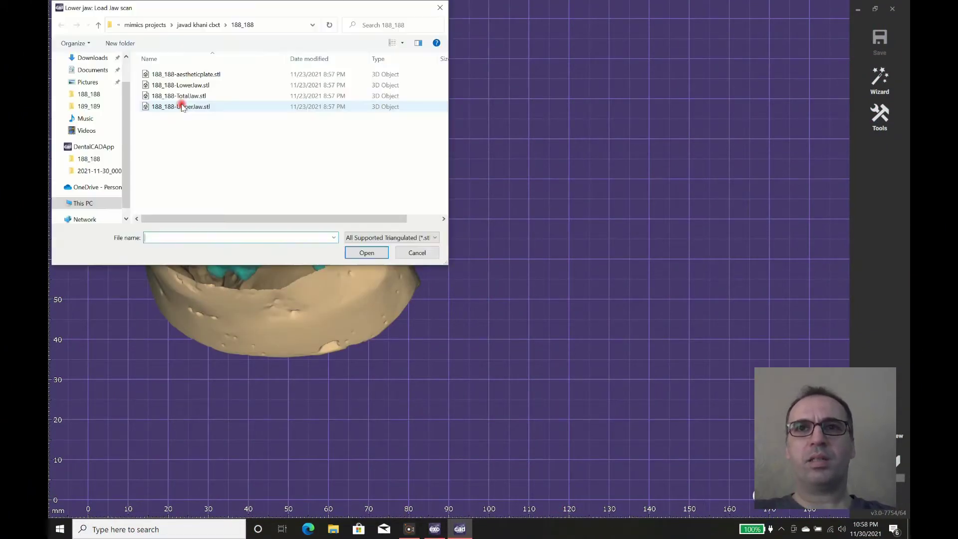
# Load 189_189-LowerJaw.stl as the lower jaw scan and 188_188-LowerJaw.stl as the lower pre-op scan
pyautogui.click(199, 24)
pyautogui.doubleClick(189, 96)
pyautogui.doubleClick(180, 85)
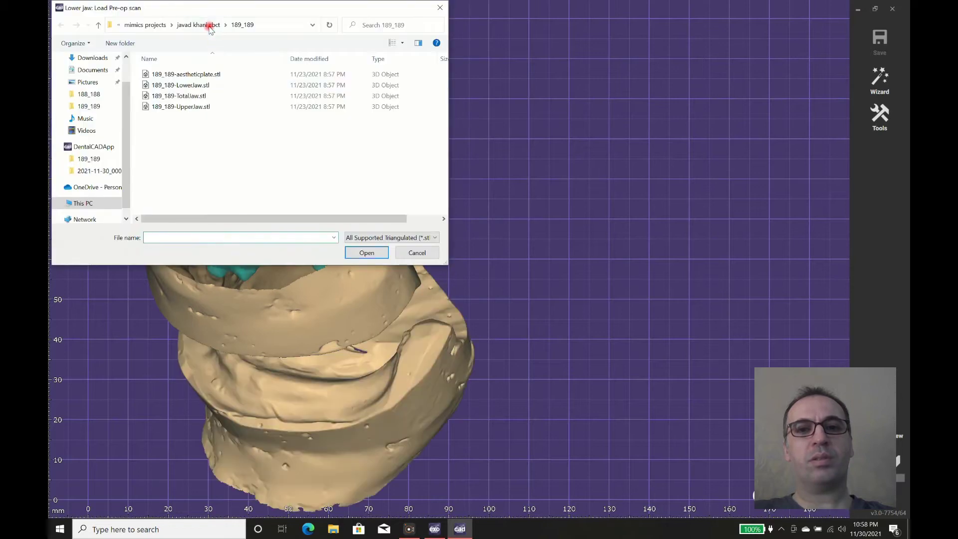
pyautogui.click(204, 25)
pyautogui.doubleClick(187, 85)
pyautogui.click(182, 86)
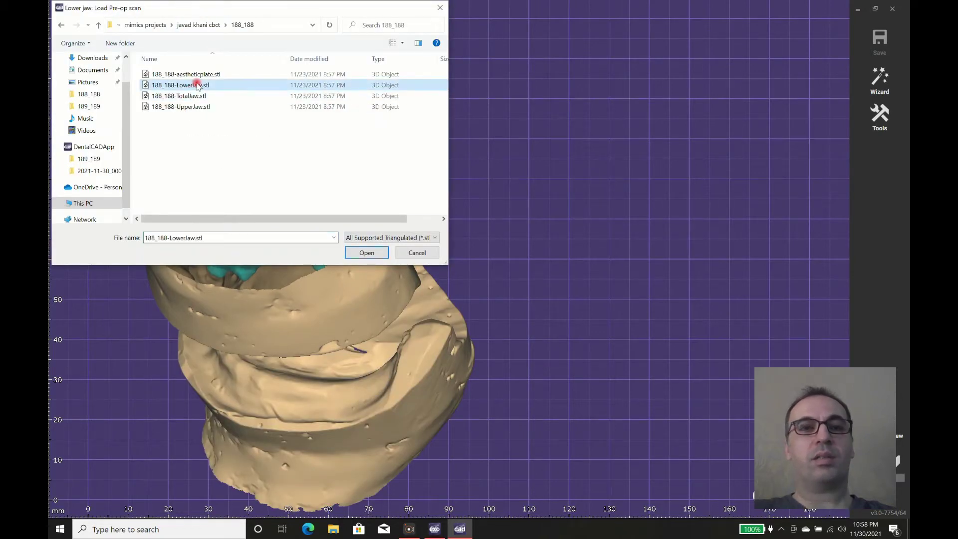
pyautogui.doubleClick(182, 88)
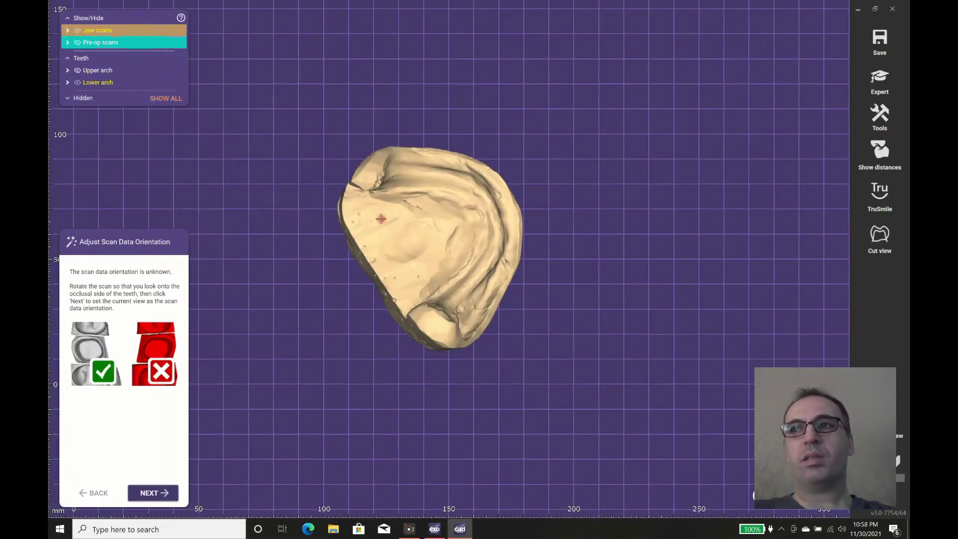
# Rotate the lower jaw scan to face its occlusal side and accept that view as the scan data orientation
pyautogui.rightClick(419, 231)
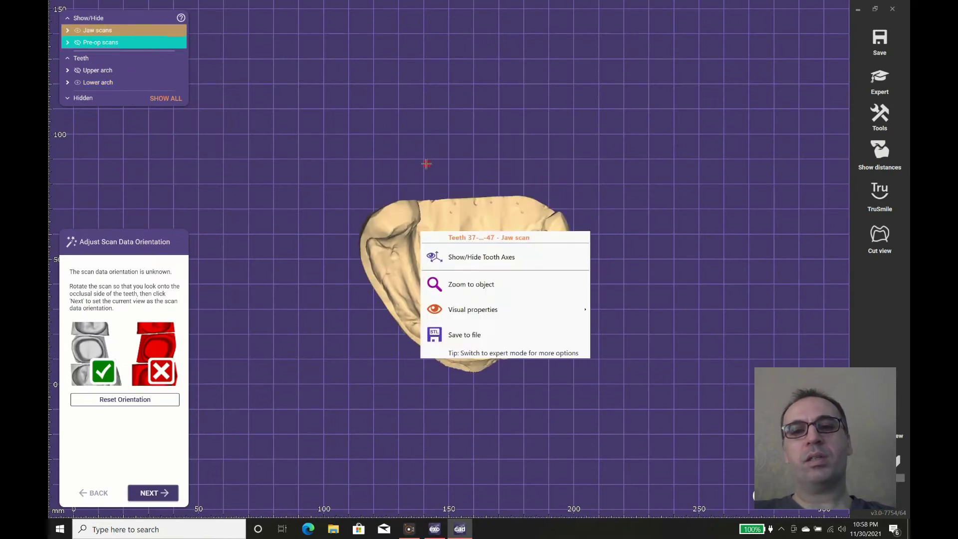
pyautogui.click(120, 398)
pyautogui.click(158, 399)
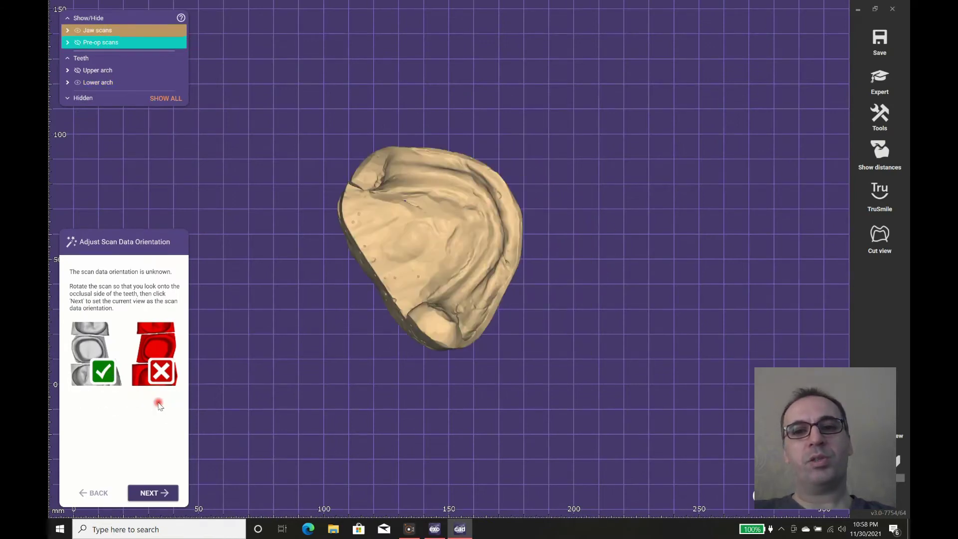
pyautogui.moveTo(415, 273)
pyautogui.mouseDown(button='right')
pyautogui.moveTo(389, 255)
pyautogui.moveTo(384, 265)
pyautogui.moveTo(399, 269)
pyautogui.mouseUp(button='right')
pyautogui.moveTo(304, 423); pyautogui.dragTo(414, 399, button='right')
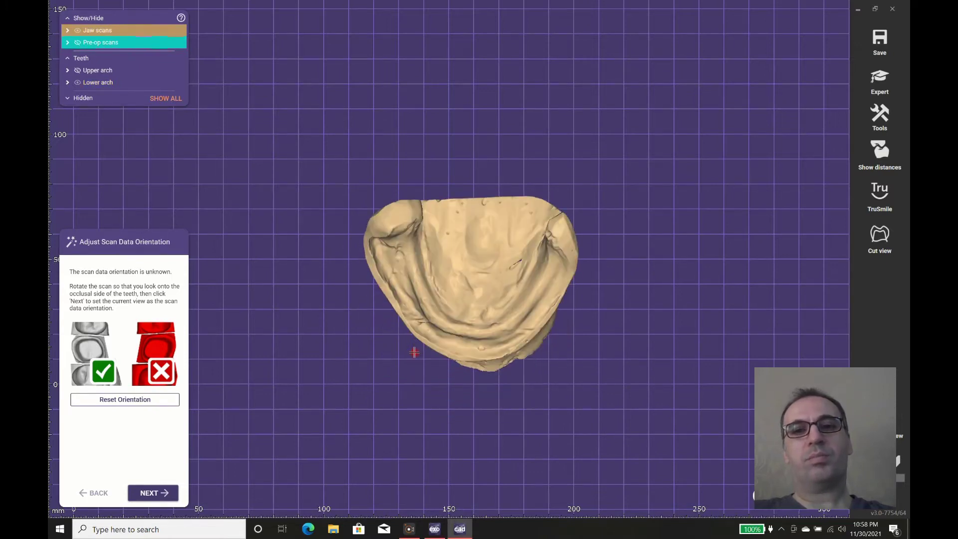
pyautogui.moveTo(414, 352); pyautogui.dragTo(414, 349, button='right')
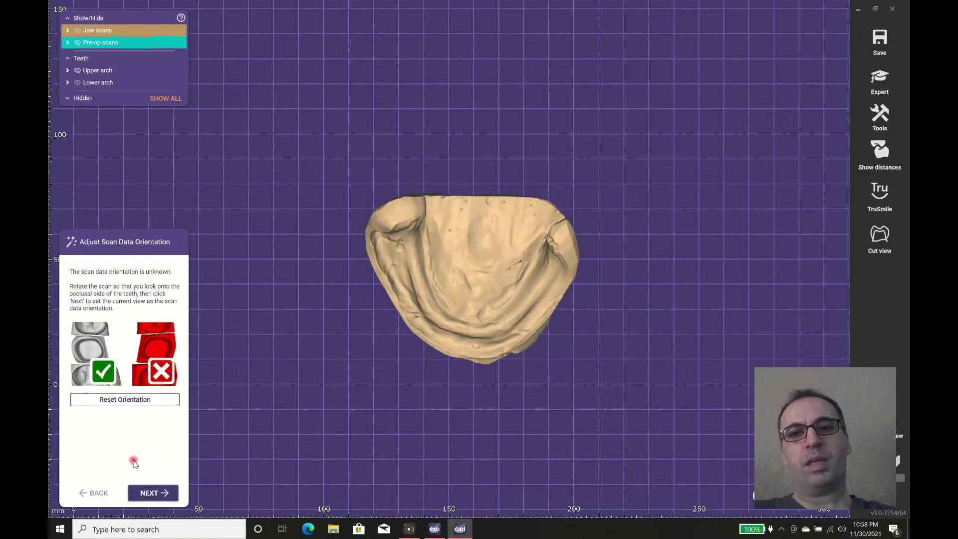
pyautogui.click(150, 496)
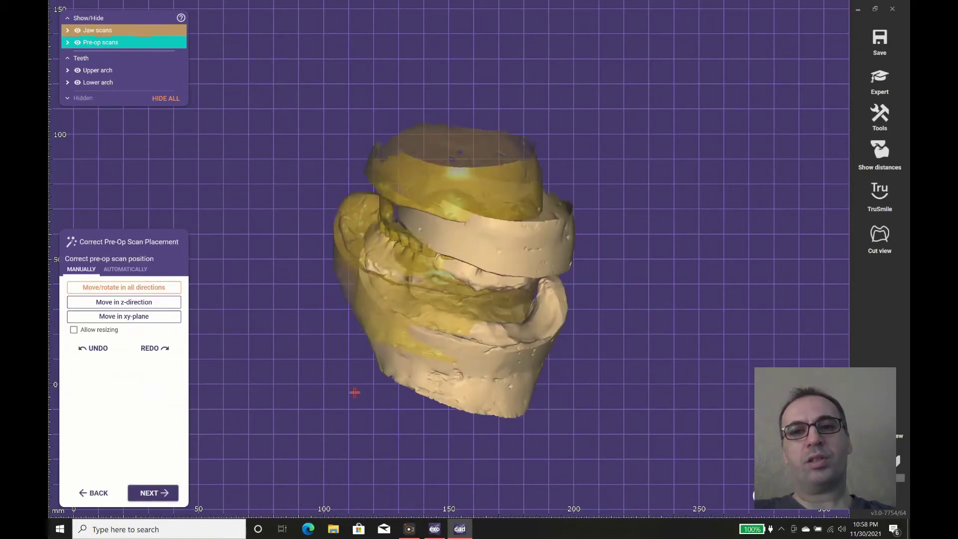
# Manually move the upper and lower pre-op scans over their matching jaw scans
pyautogui.moveTo(379, 286); pyautogui.dragTo(407, 334)
pyautogui.moveTo(431, 189); pyautogui.dragTo(461, 225)
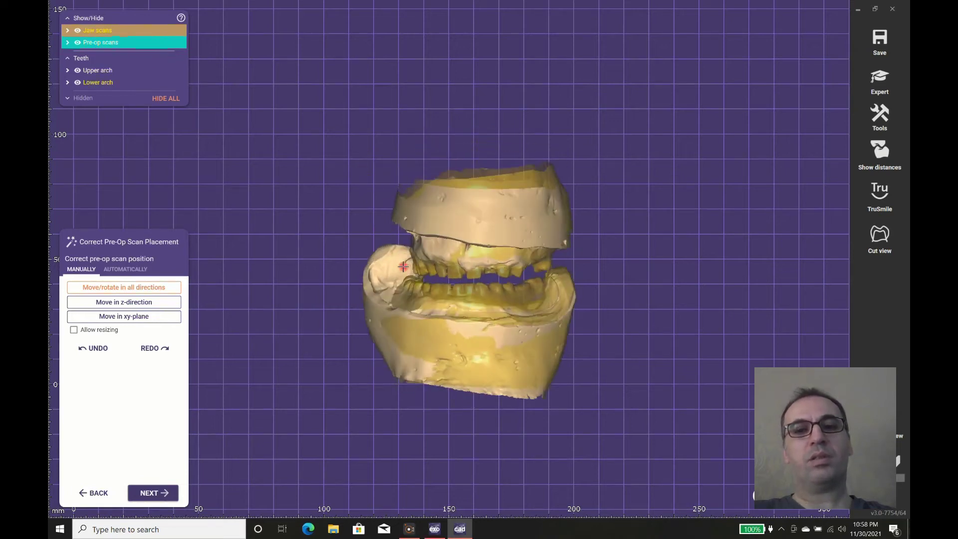
# Align the lower pre-op scan automatically to the lower jaw scan using matching point pairs, and show the distances
pyautogui.click(125, 270)
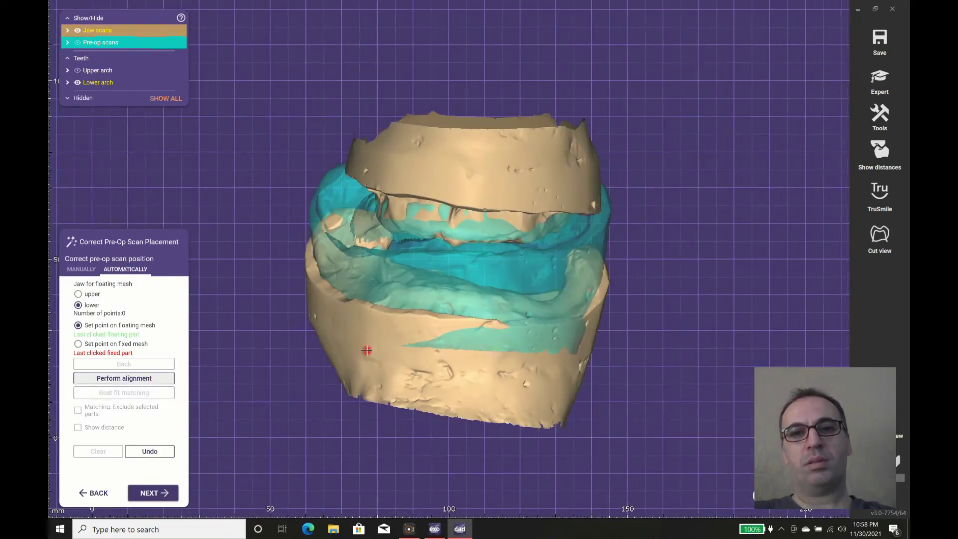
pyautogui.click(445, 310)
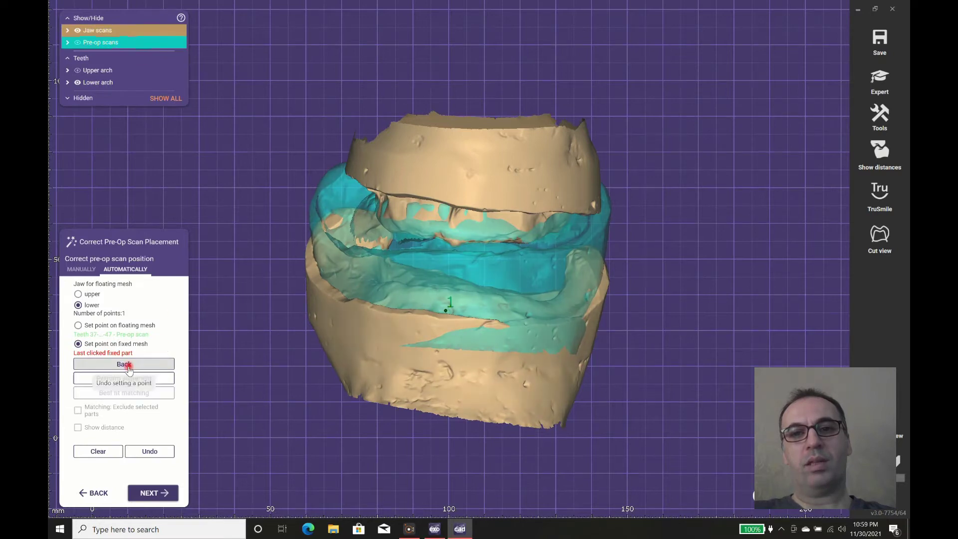
pyautogui.click(310, 234)
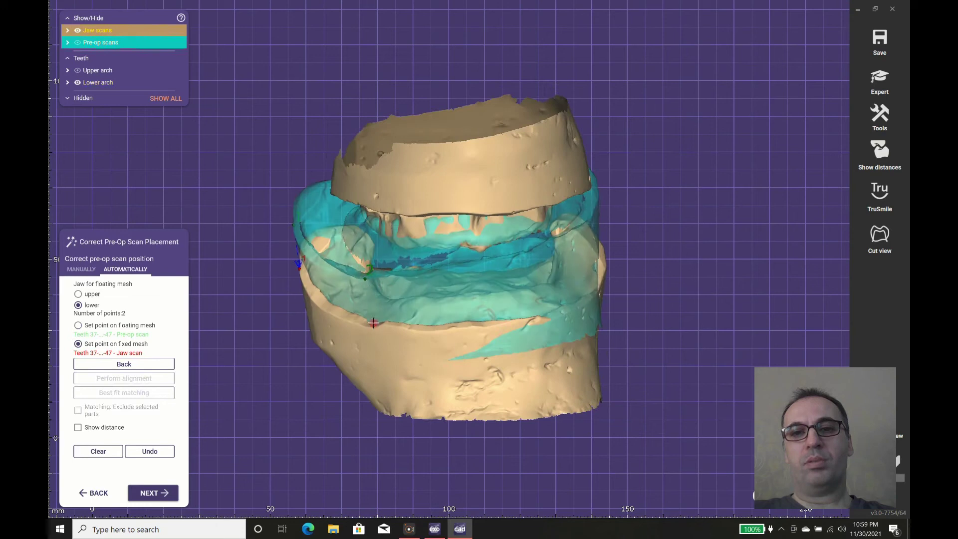
pyautogui.click(373, 323)
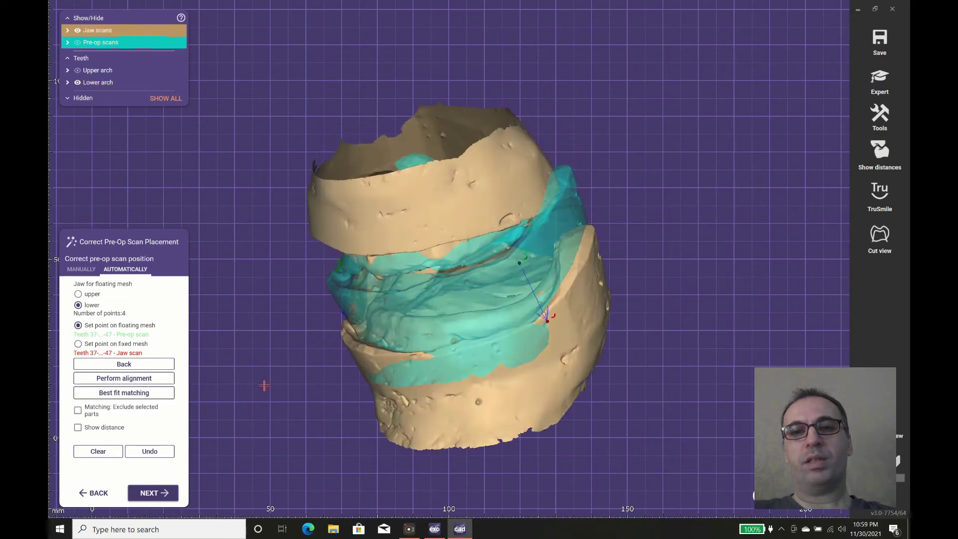
pyautogui.click(131, 379)
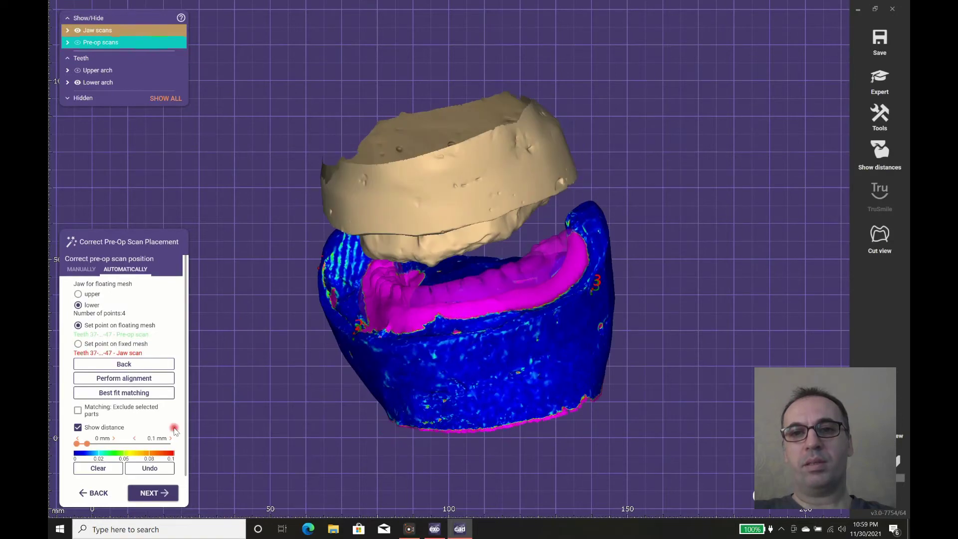
# Try to align the upper pre-op scan automatically to the upper jaw scan with point pairs, and clear the points
pyautogui.click(89, 295)
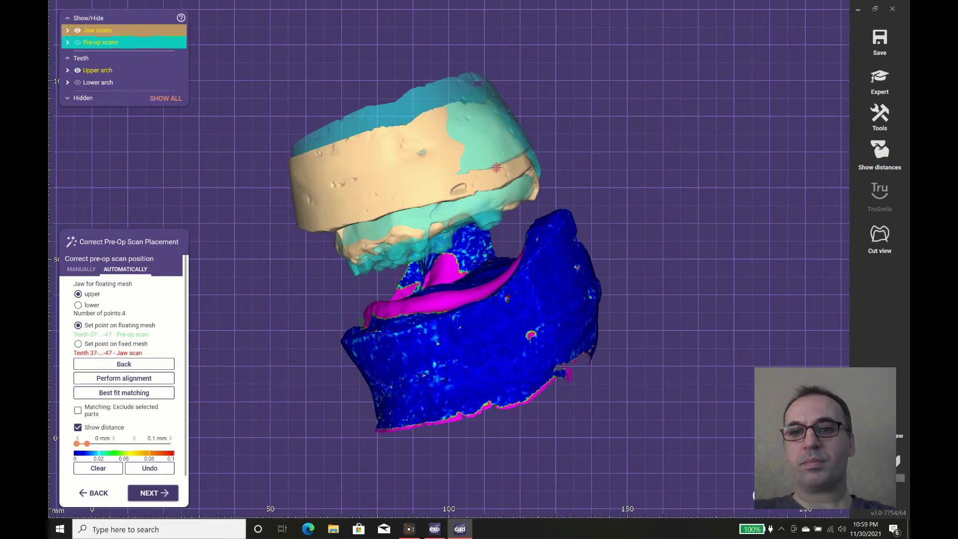
pyautogui.moveTo(493, 187); pyautogui.dragTo(379, 219, button='right')
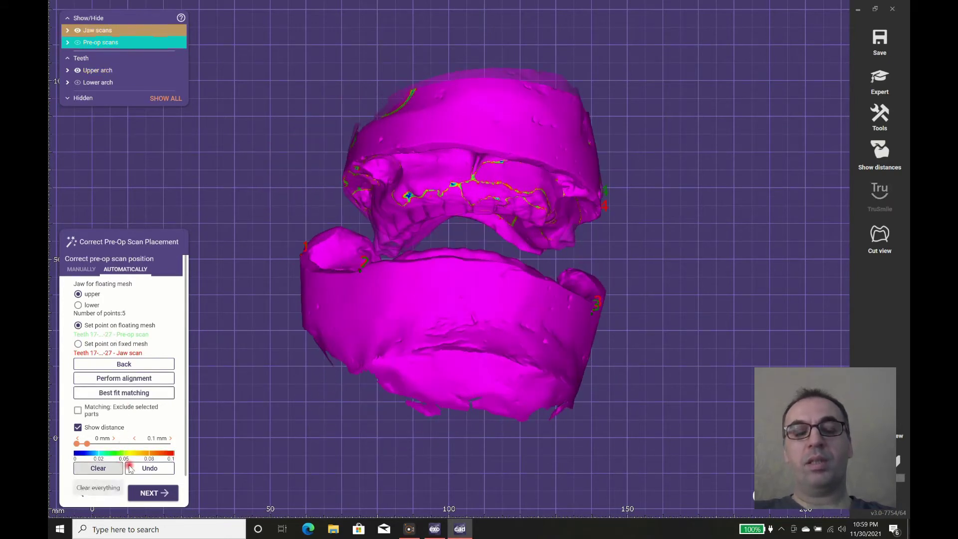
pyautogui.click(80, 305)
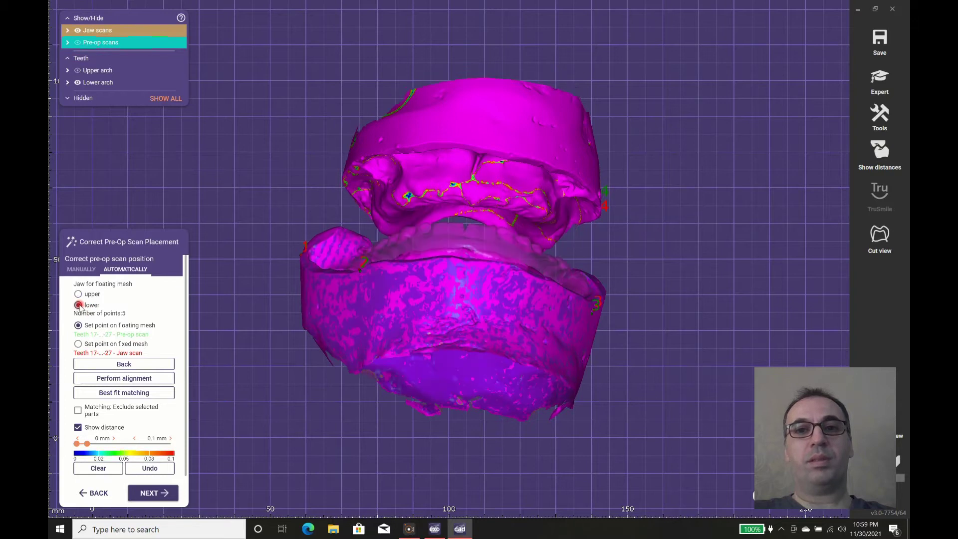
pyautogui.click(91, 295)
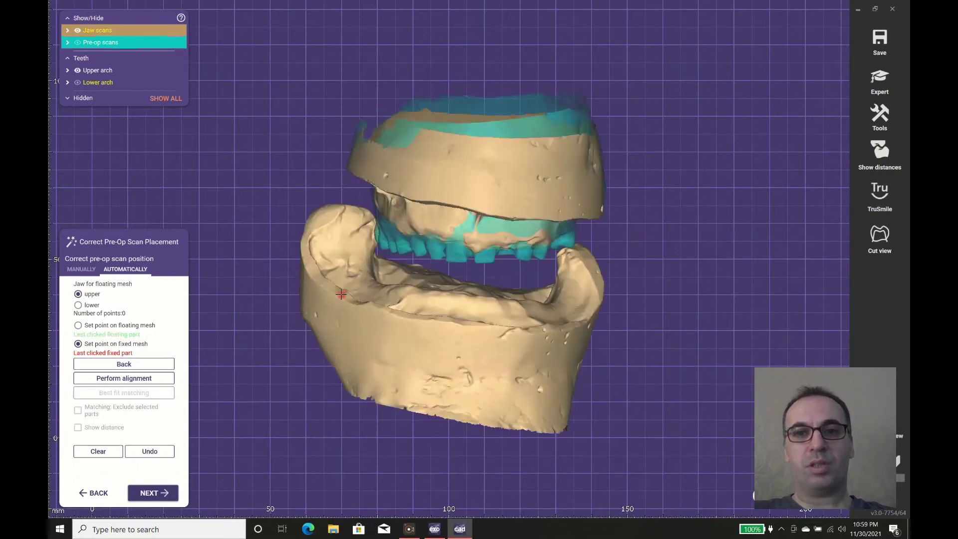
# Manually shift the upper pre-op scan toward the upper jaw scan
pyautogui.click(82, 269)
pyautogui.moveTo(433, 134); pyautogui.dragTo(441, 196)
pyautogui.moveTo(441, 196); pyautogui.dragTo(443, 198, button='right')
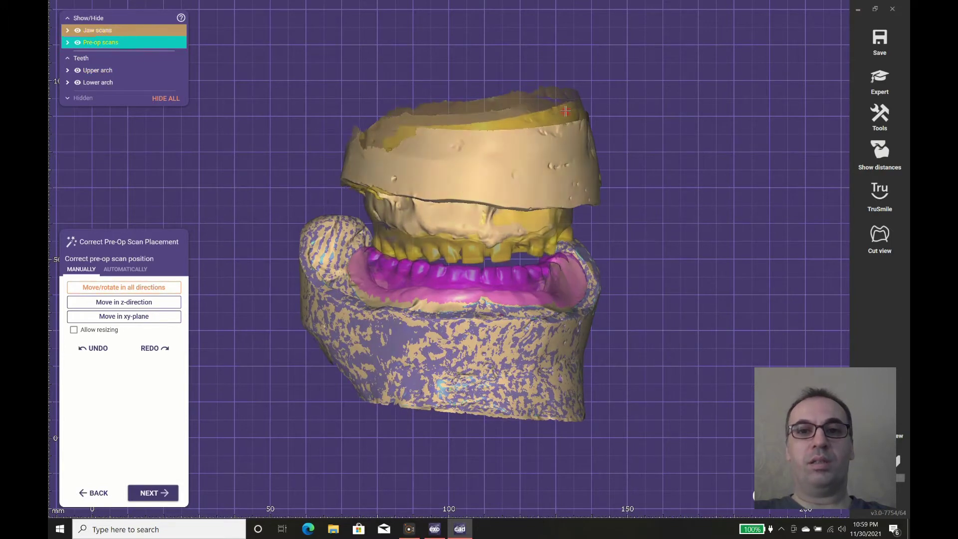
# Align the upper pre-op scan to the upper jaw scan with matching point pairs and best fit matching, and accept the placement
pyautogui.click(135, 270)
pyautogui.click(123, 378)
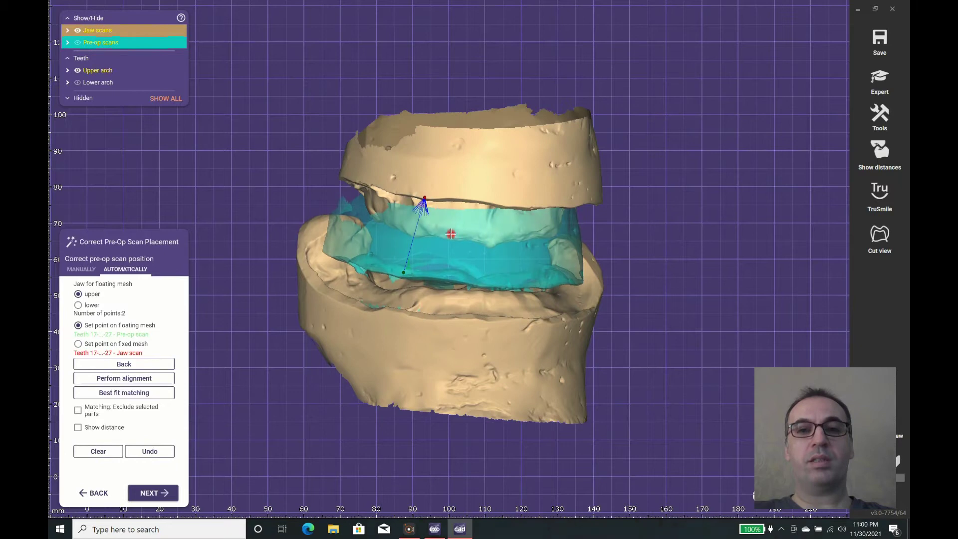
pyautogui.click(451, 233)
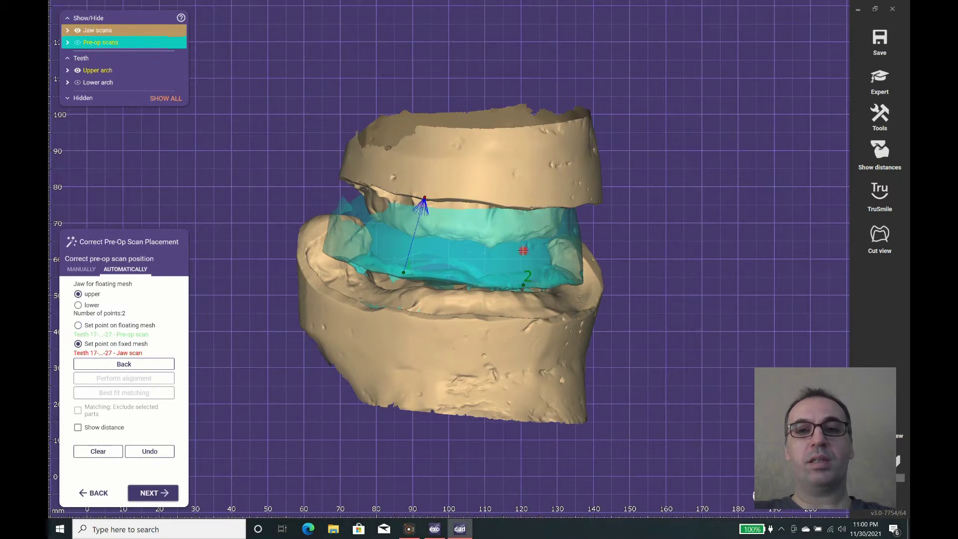
pyautogui.click(526, 250)
pyautogui.moveTo(526, 250); pyautogui.dragTo(474, 272, button='right')
pyautogui.click(407, 210)
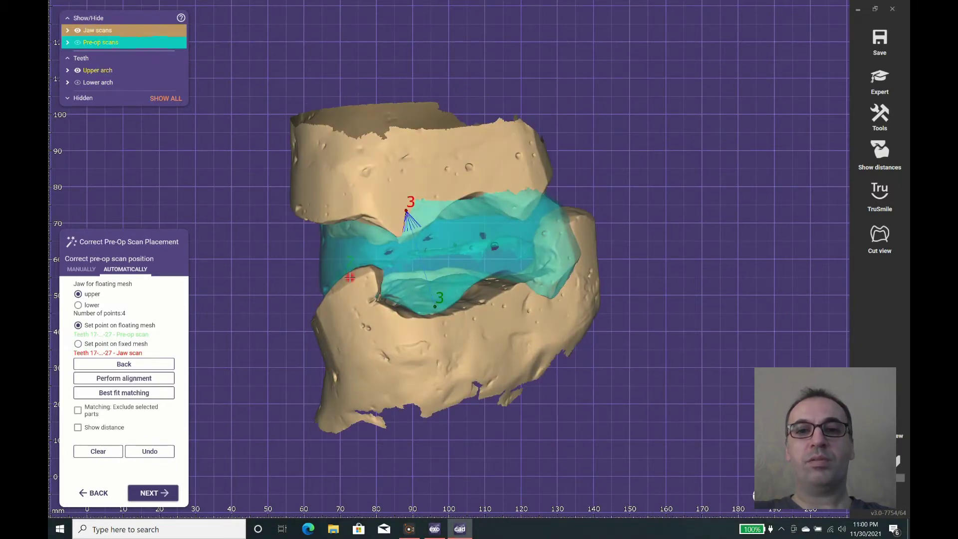
pyautogui.click(127, 392)
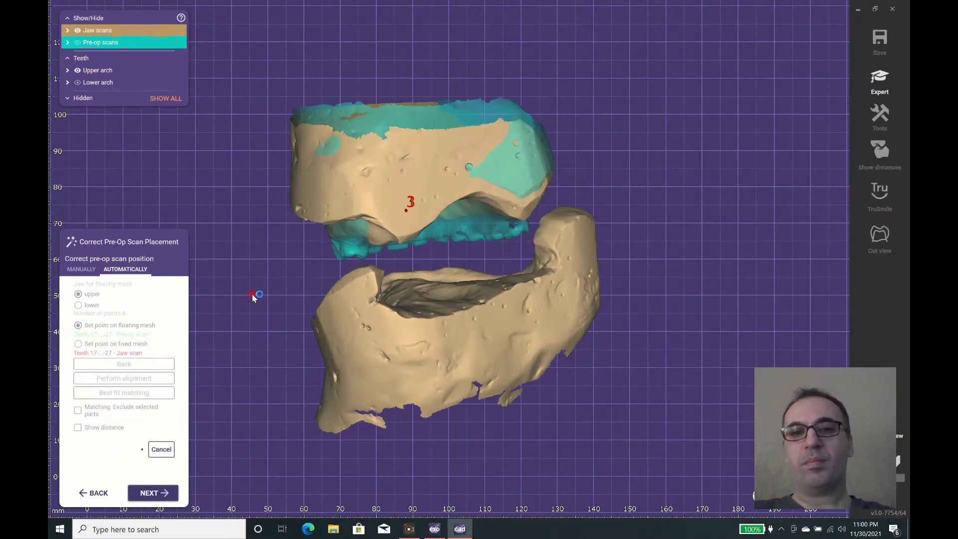
pyautogui.moveTo(252, 292); pyautogui.dragTo(319, 288, button='right')
pyautogui.click(149, 492)
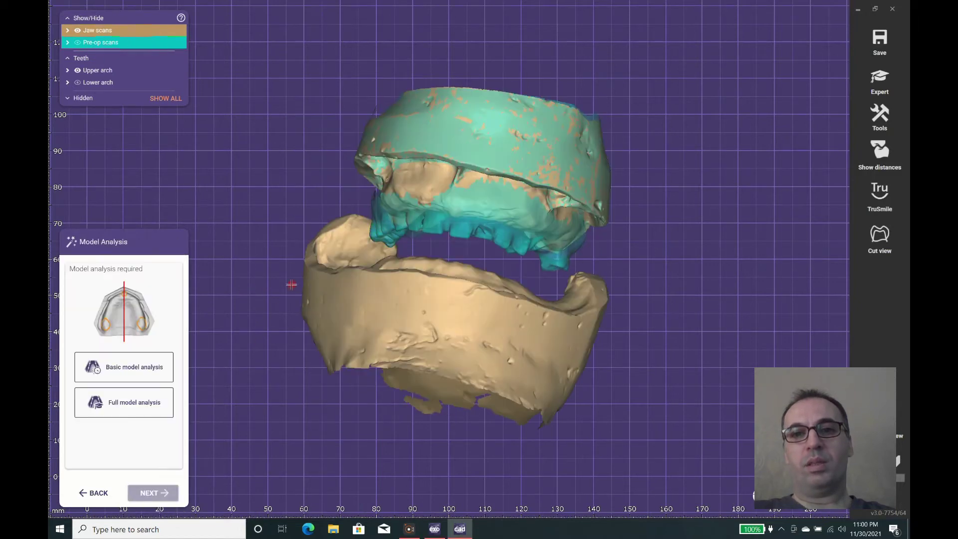
# Show all pre-op scans at 39% opacity and start the basic model analysis
pyautogui.click(77, 43)
pyautogui.click(78, 42)
pyautogui.moveTo(295, 130); pyautogui.dragTo(294, 129, button='right')
pyautogui.moveTo(75, 45)
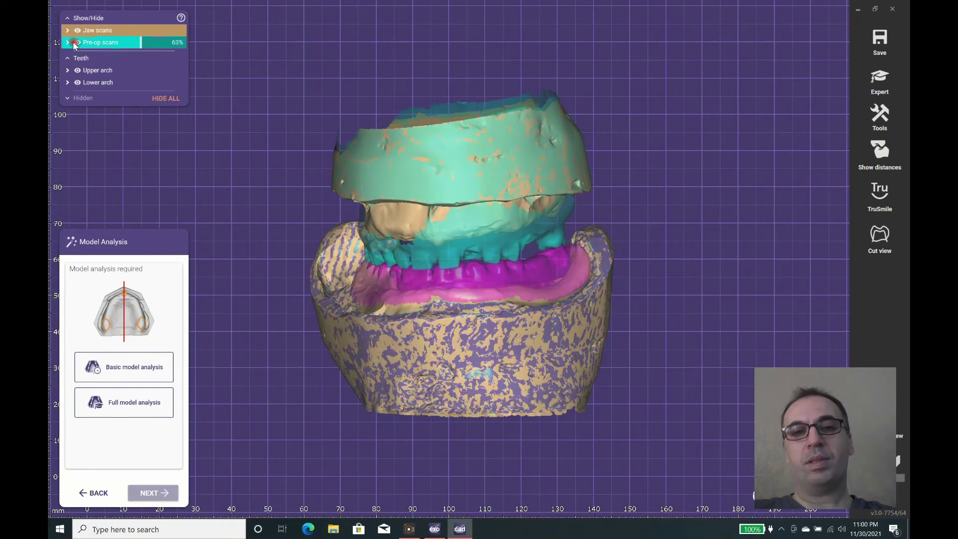
pyautogui.moveTo(139, 42); pyautogui.dragTo(111, 53)
pyautogui.click(107, 373)
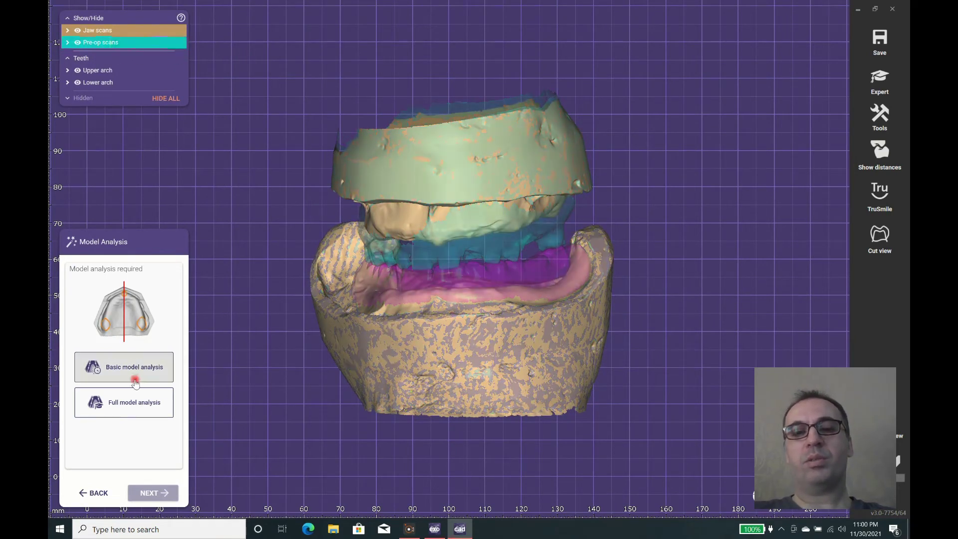
pyautogui.click(152, 491)
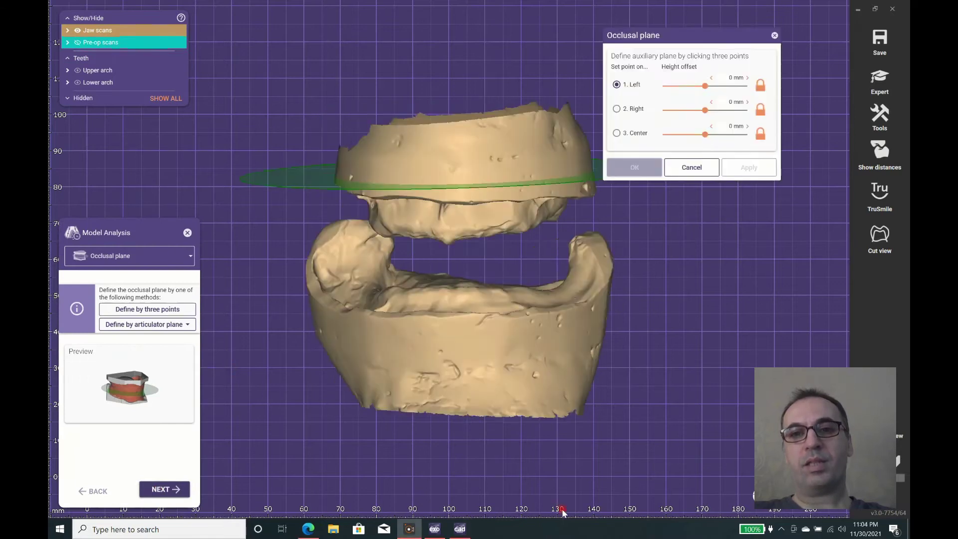
# Define the occlusal plane by three points on the pre-op teeth: left, right and center
pyautogui.click(690, 165)
pyautogui.click(133, 310)
pyautogui.click(138, 262)
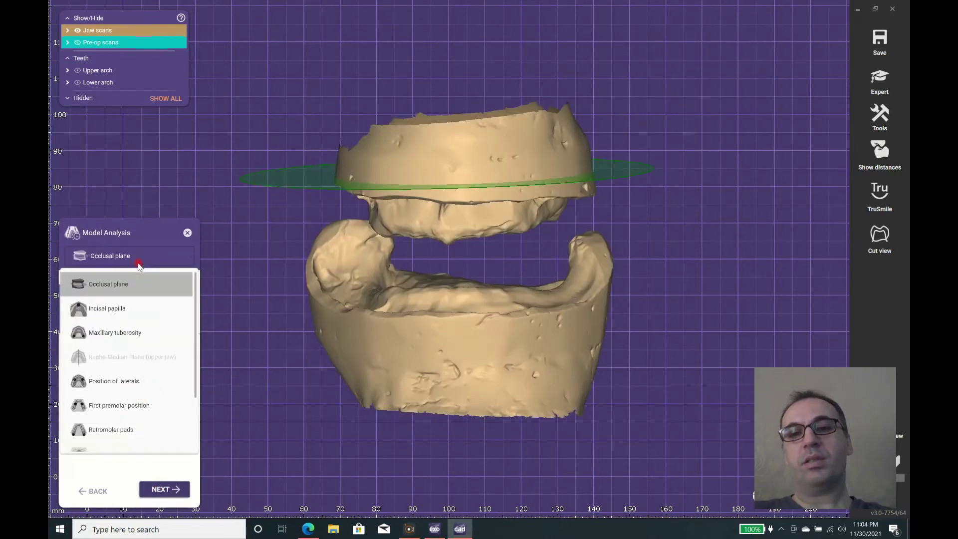
pyautogui.click(139, 265)
pyautogui.click(130, 309)
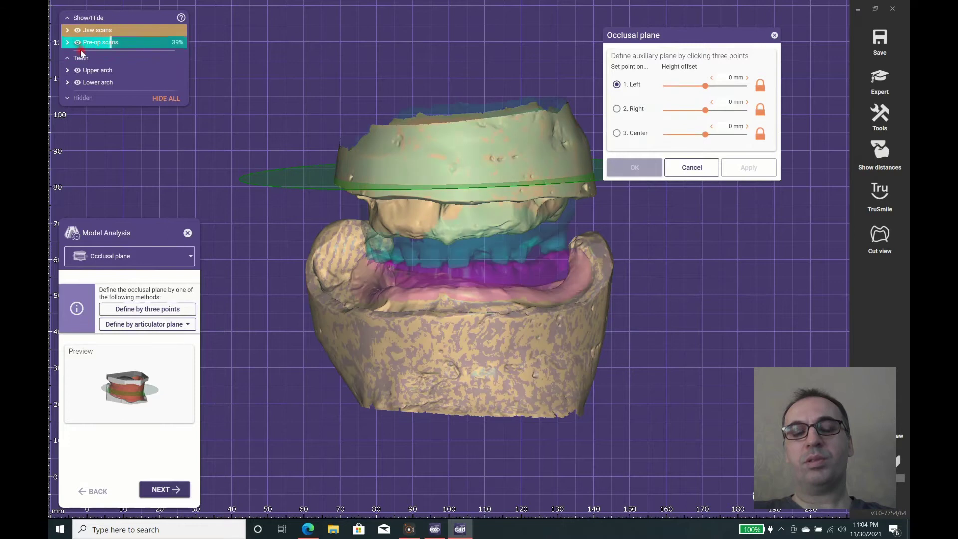
pyautogui.click(542, 241)
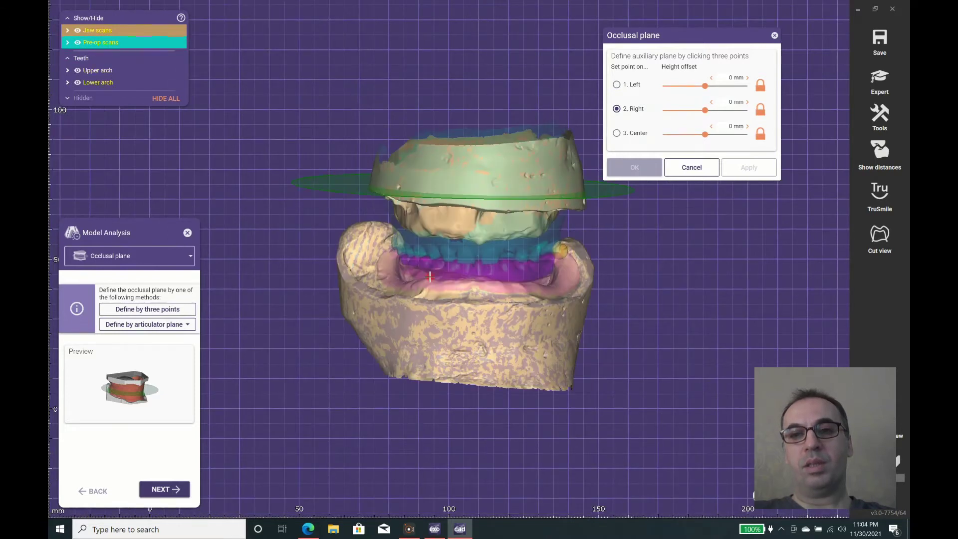
pyautogui.click(481, 265)
pyautogui.click(635, 168)
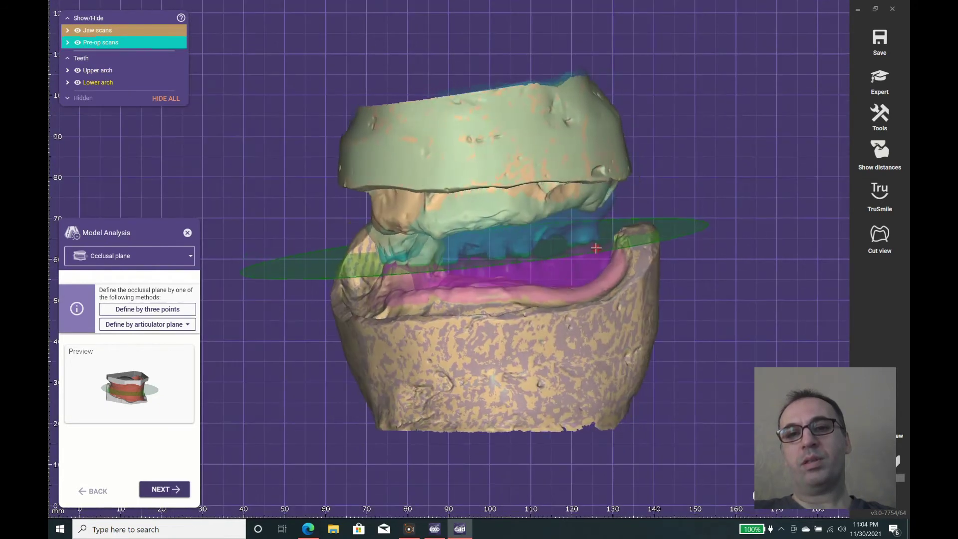
# Redefine the occlusal plane with new left, right and center points on the pre-op teeth
pyautogui.click(148, 309)
pyautogui.click(597, 246)
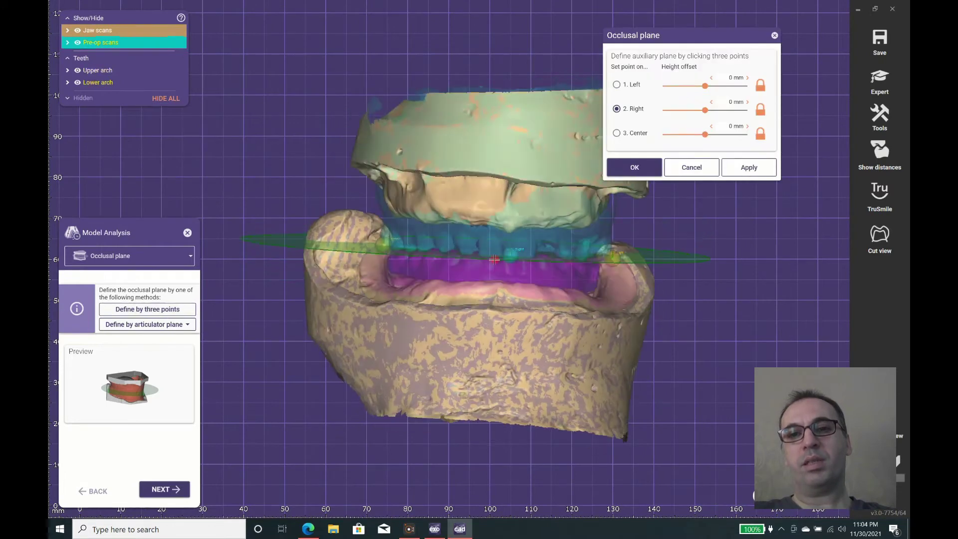
pyautogui.click(381, 243)
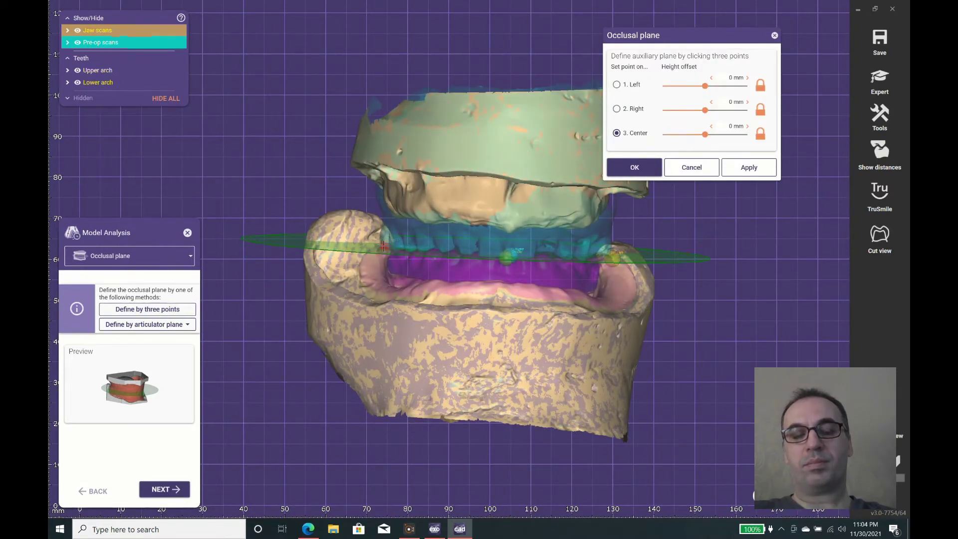
pyautogui.moveTo(649, 210); pyautogui.dragTo(609, 192, button='right')
pyautogui.click(630, 178)
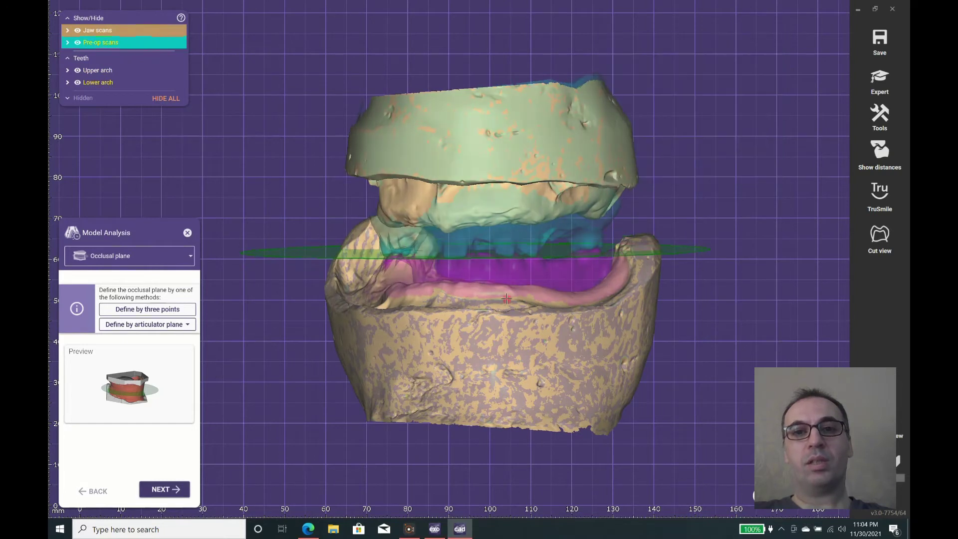
# Mark the incisal papilla and the centers of both maxillary tuberosities on the upper jaw scan
pyautogui.click(167, 489)
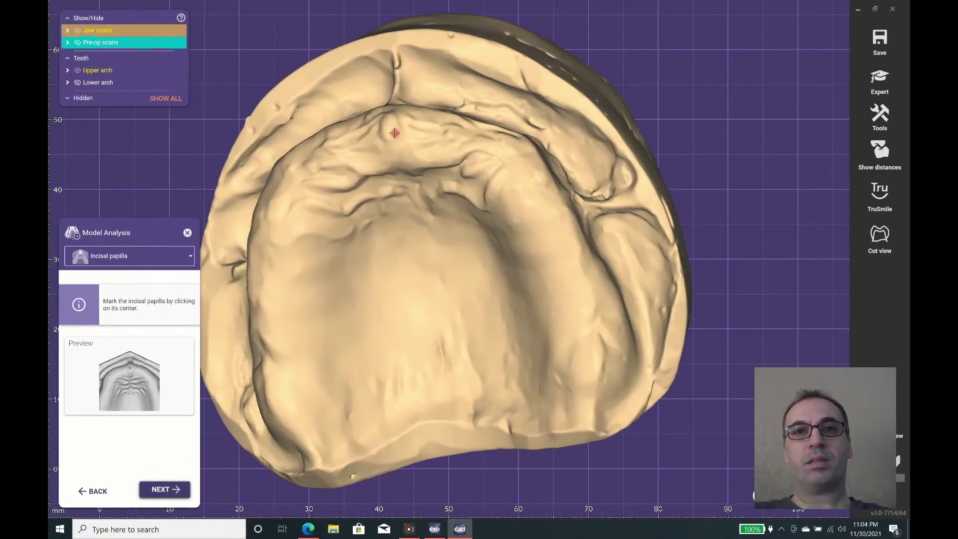
pyautogui.click(165, 489)
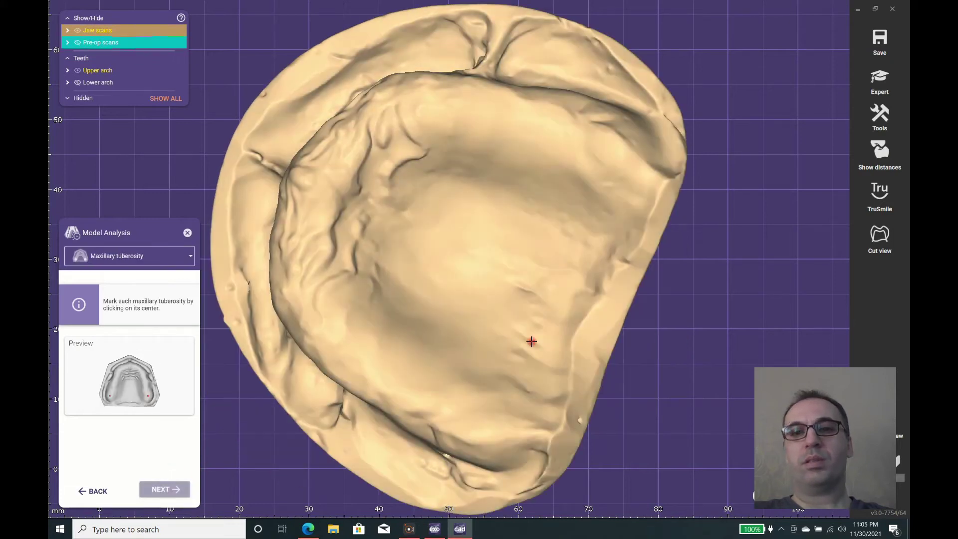
pyautogui.click(609, 132)
pyautogui.click(167, 489)
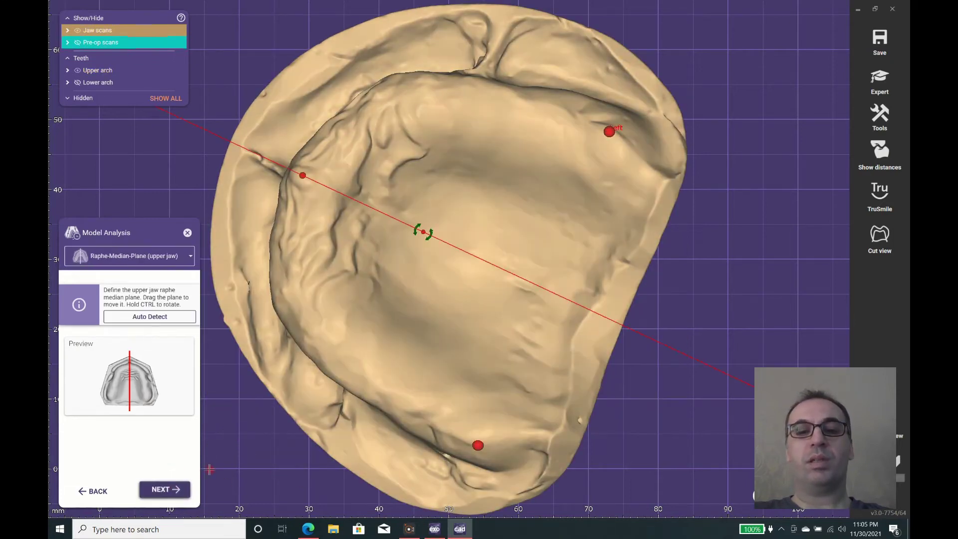
# Accept the upper raphe median plane and mark the two positions of laterals at the ends of the first rugae
pyautogui.click(168, 489)
pyautogui.click(388, 98)
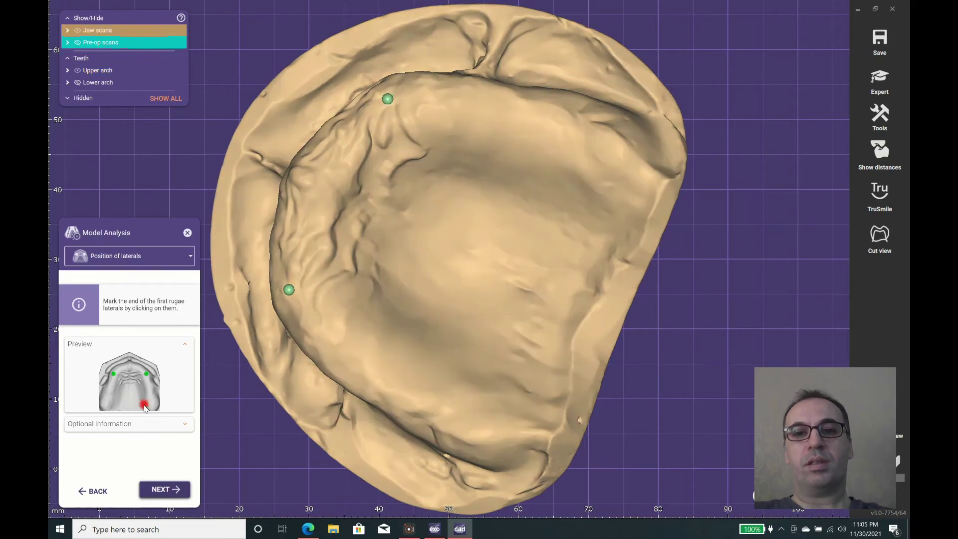
pyautogui.click(165, 489)
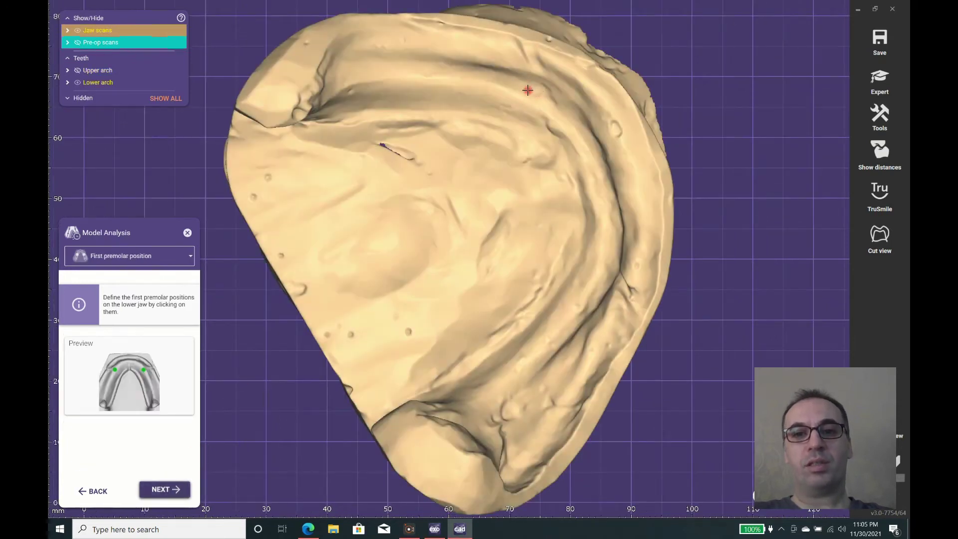
# Set the first premolar positions and mark the center of each retromolar pad on the lower jaw scan
pyautogui.click(165, 489)
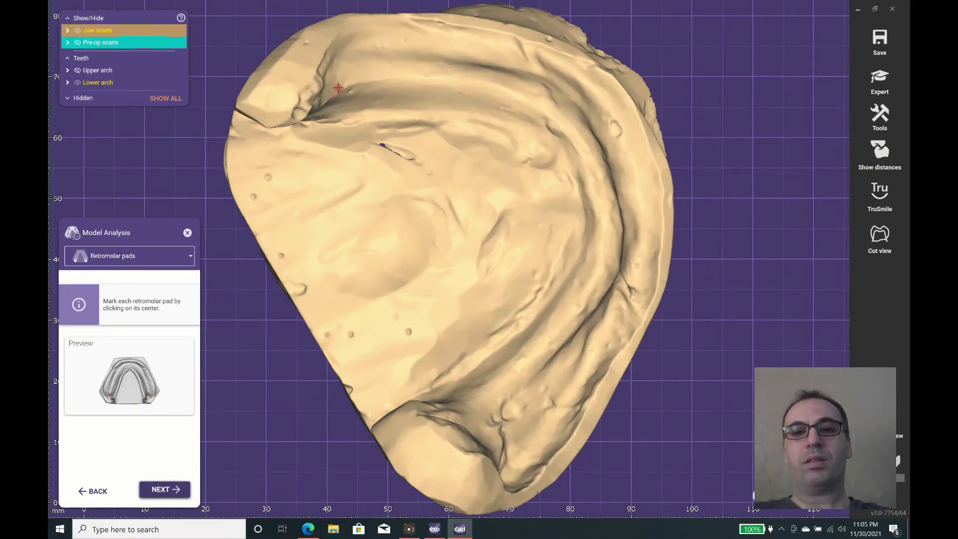
pyautogui.moveTo(338, 87); pyautogui.dragTo(346, 63, button='right')
pyautogui.moveTo(498, 310)
pyautogui.mouseDown(button='right')
pyautogui.moveTo(507, 378)
pyautogui.moveTo(461, 366)
pyautogui.mouseUp(button='right')
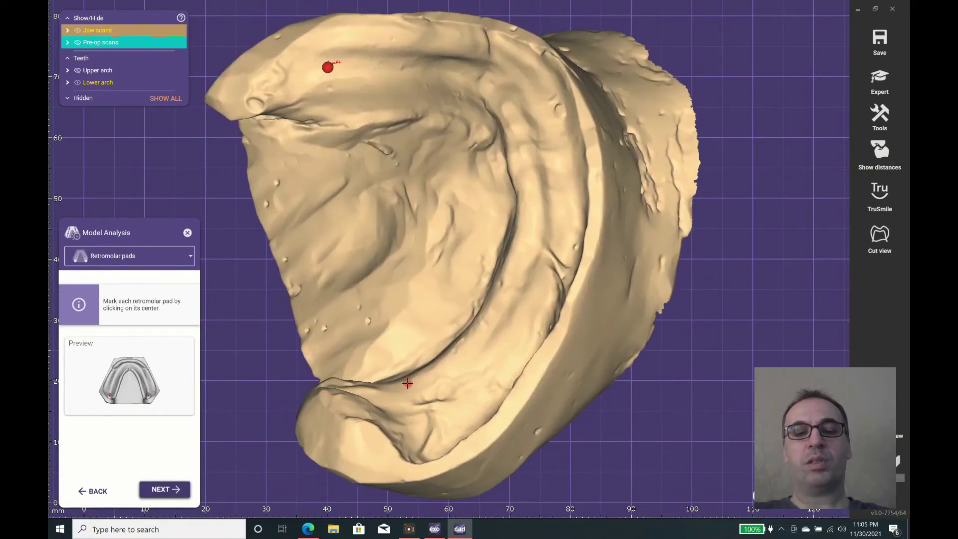
pyautogui.click(408, 383)
pyautogui.click(167, 493)
# Accept the first molar positions on the lower jaw and finish the model analysis
pyautogui.click(175, 490)
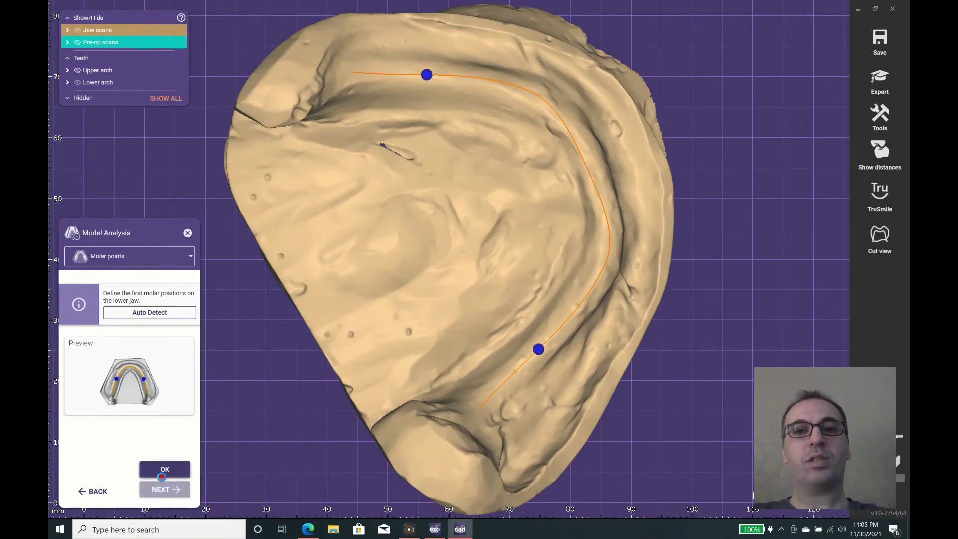
pyautogui.click(161, 474)
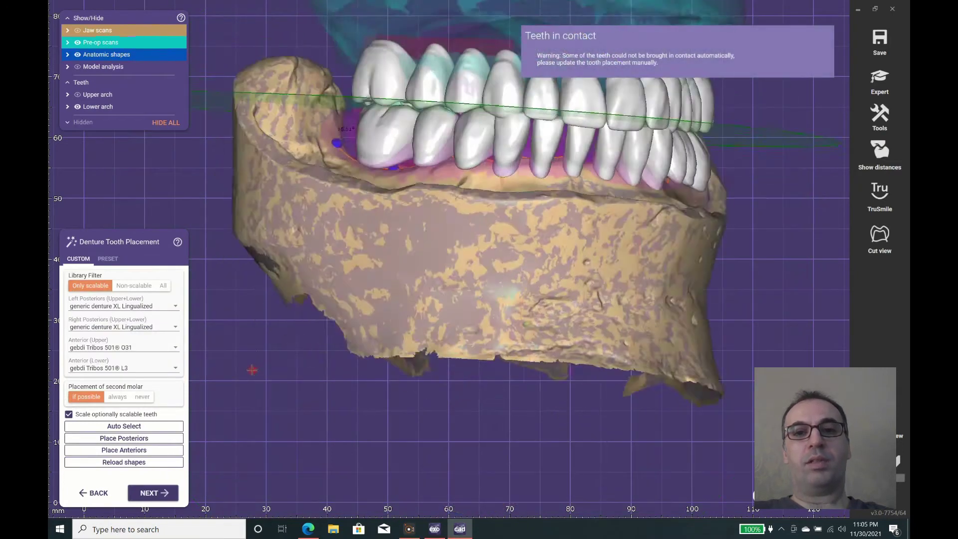
# Set the left and right posteriors to generic denture L Lingualized
pyautogui.moveTo(304, 345); pyautogui.dragTo(468, 322, button='right')
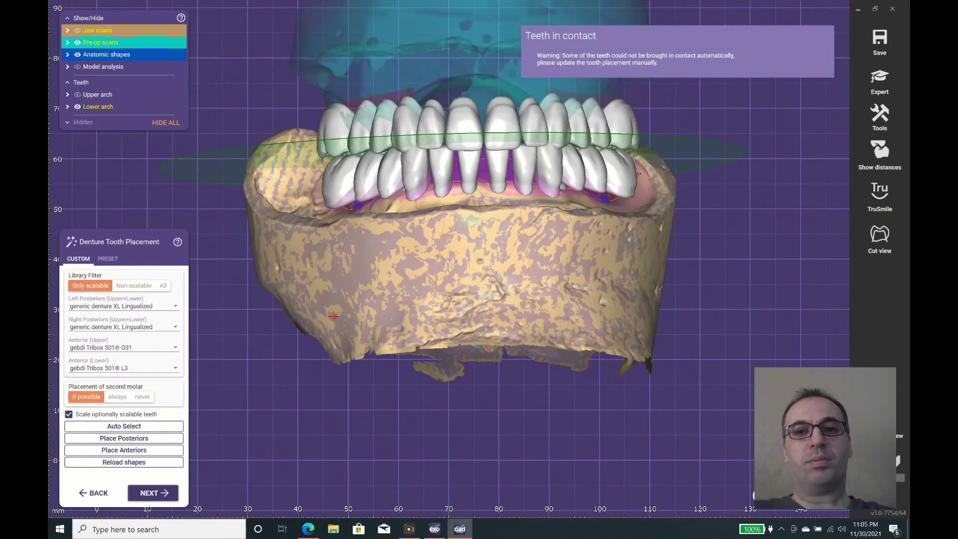
pyautogui.click(174, 309)
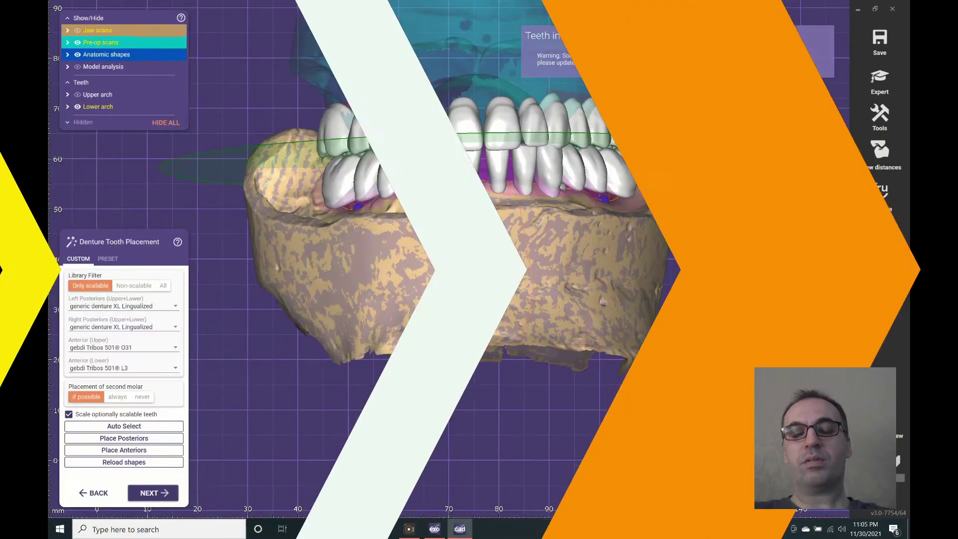
pyautogui.click(174, 309)
pyautogui.click(117, 332)
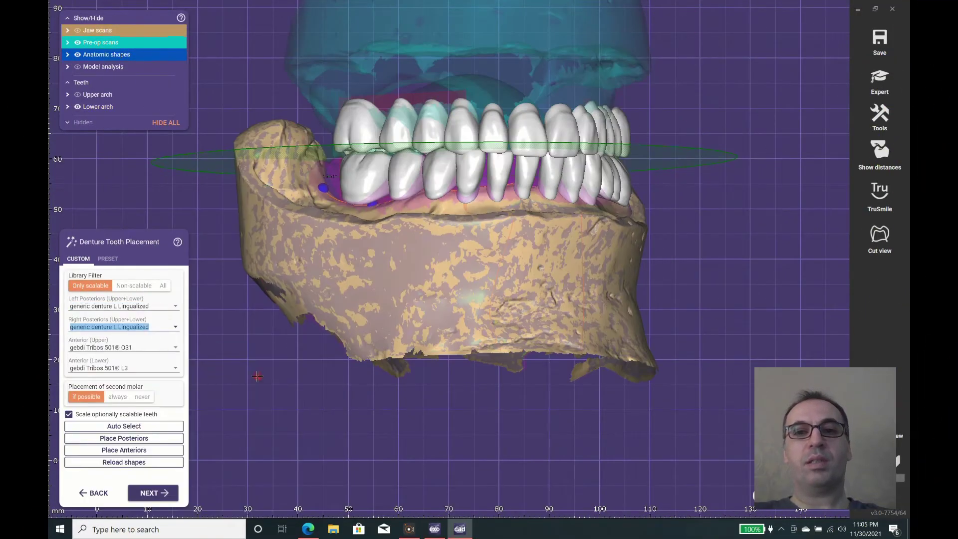
# Set the left and right posteriors to generic denture M Lingualized, place them and accept the denture tooth placement
pyautogui.click(167, 306)
pyautogui.click(276, 398)
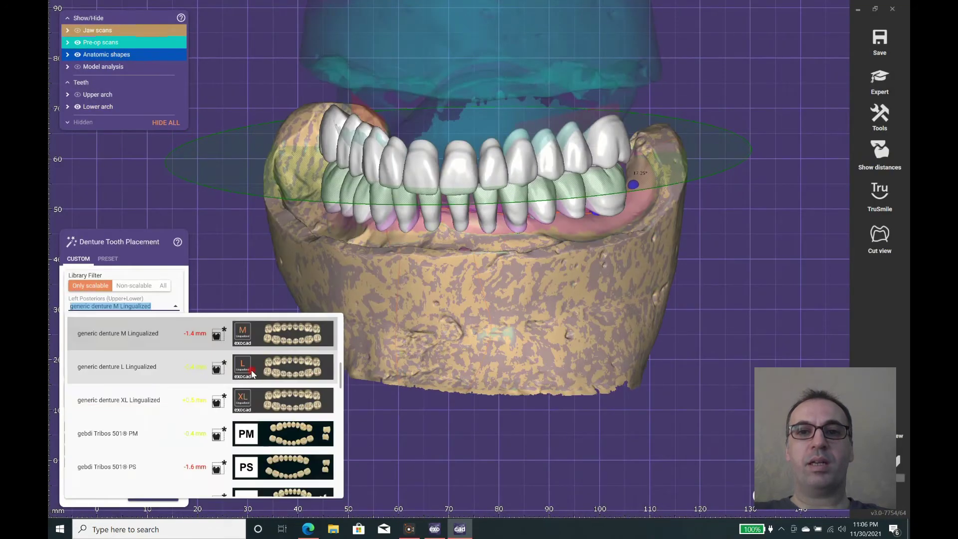
pyautogui.click(136, 441)
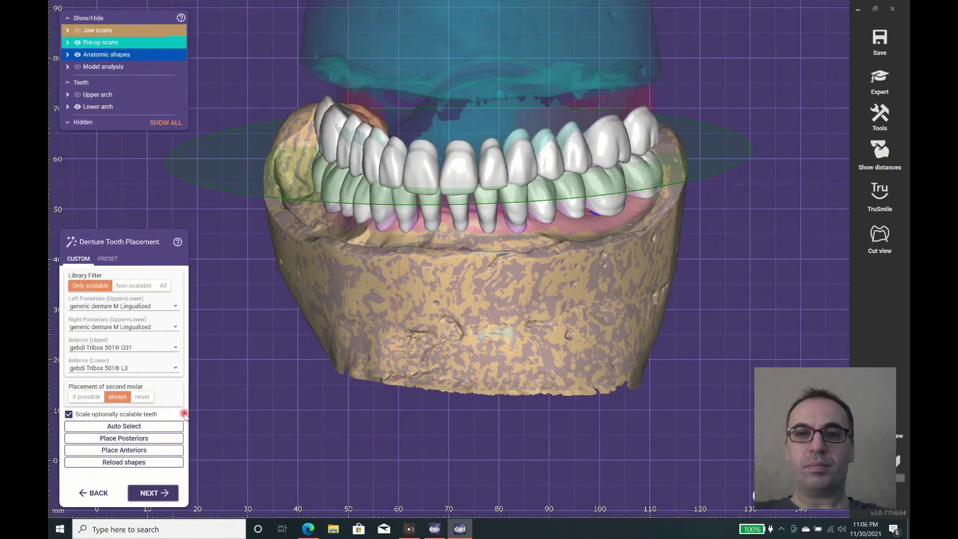
pyautogui.click(153, 492)
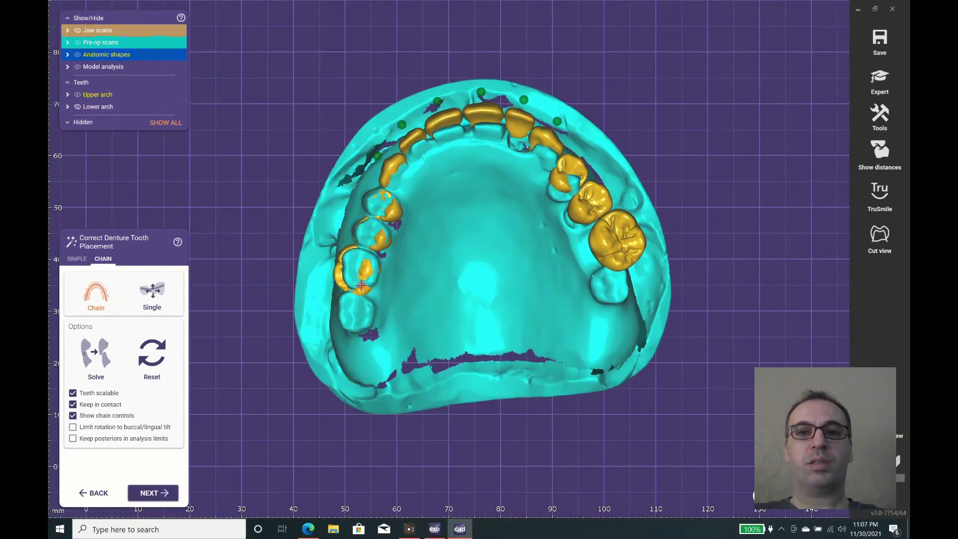
# Show the jaw scans instead of the pre-op scans and switch the tooth correction from chain to single
pyautogui.moveTo(372, 285); pyautogui.dragTo(434, 278, button='right')
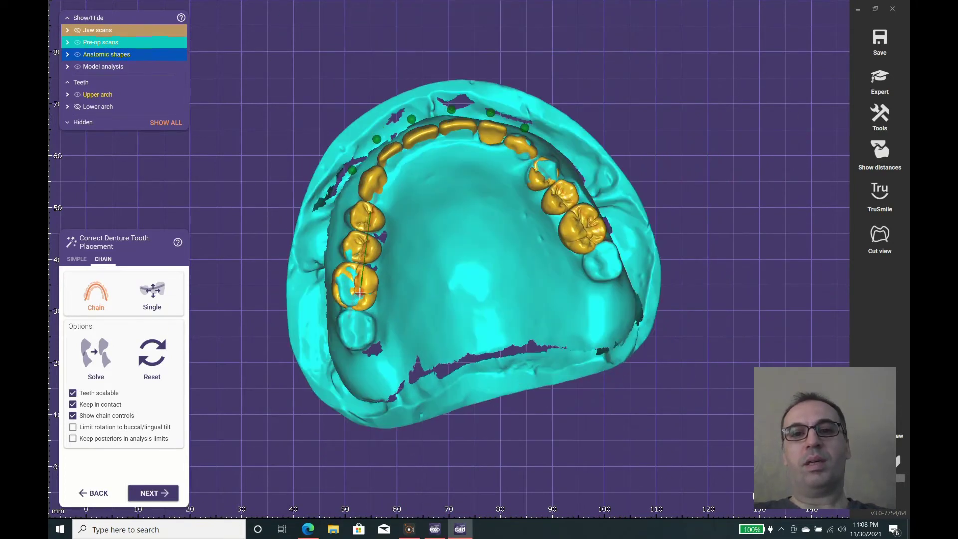
pyautogui.moveTo(361, 307); pyautogui.dragTo(568, 147, button='right')
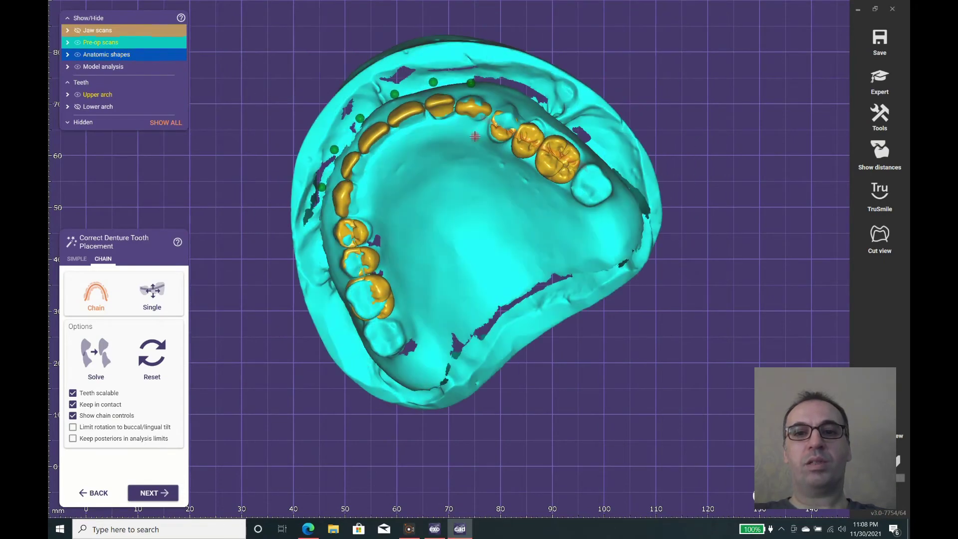
pyautogui.moveTo(344, 102); pyautogui.dragTo(324, 200, button='right')
pyautogui.click(78, 43)
pyautogui.doubleClick(77, 54)
pyautogui.click(77, 31)
pyautogui.moveTo(551, 279); pyautogui.dragTo(380, 199, button='right')
pyautogui.scroll(2, 429, 180)
pyautogui.click(152, 294)
pyautogui.moveTo(299, 209); pyautogui.dragTo(434, 167, button='right')
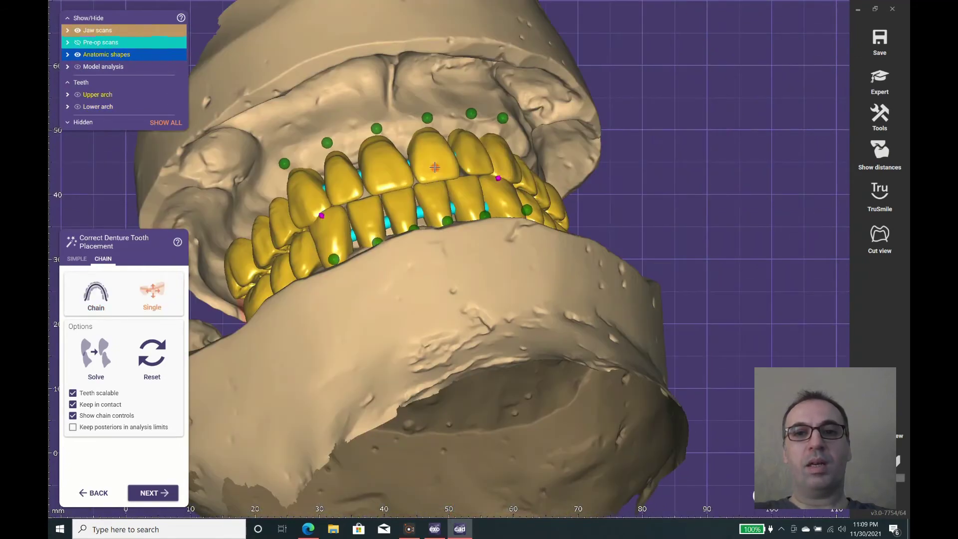
# Check the anterior teeth from the front and accept the tooth placement despite the intersecting teeth
pyautogui.moveTo(503, 165); pyautogui.dragTo(384, 257, button='right')
pyautogui.scroll(2, 385, 257)
pyautogui.keyDown('ctrl'); pyautogui.scroll(-3, 384, 257); pyautogui.keyUp('ctrl')
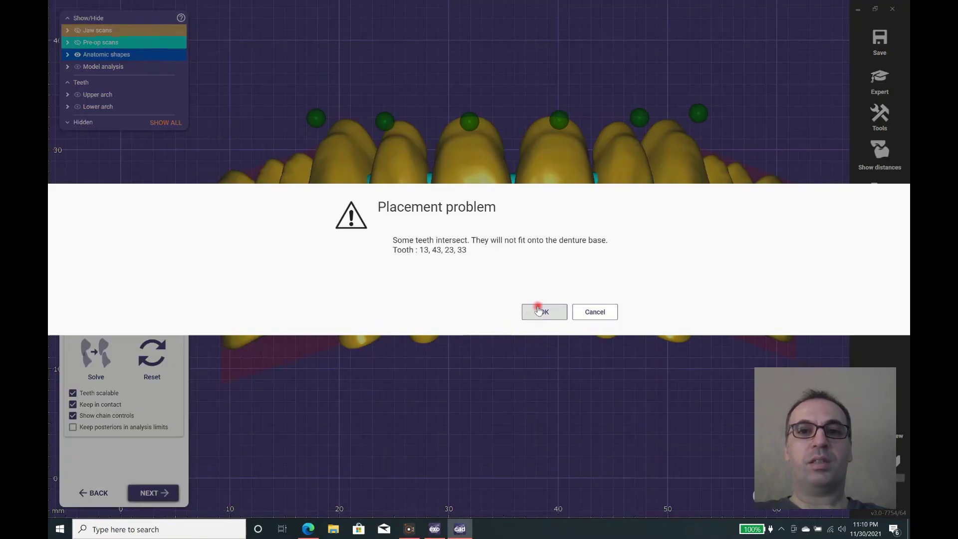
pyautogui.click(543, 312)
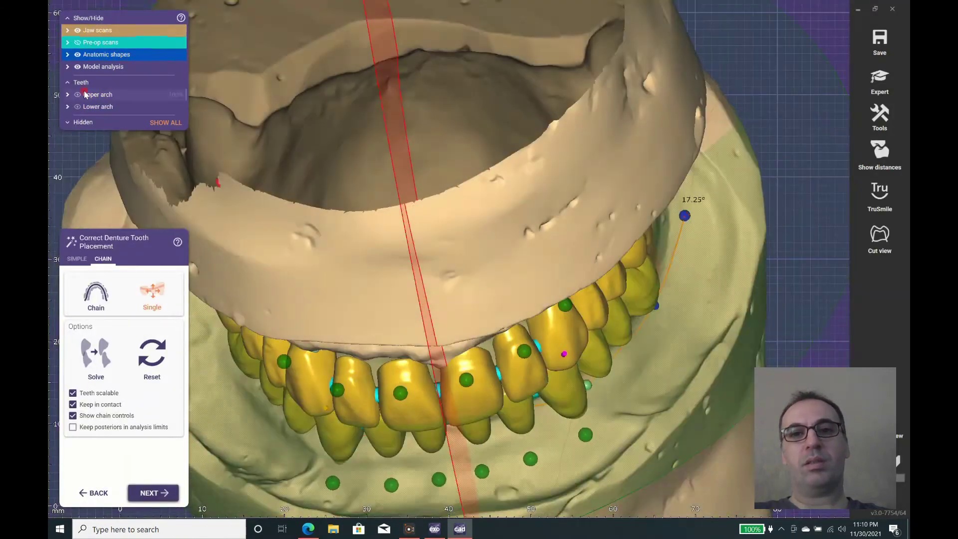
# Examine the contacts on the lower teeth and their fit over the jaw scan with distances shown and the upper arch hidden
pyautogui.click(79, 94)
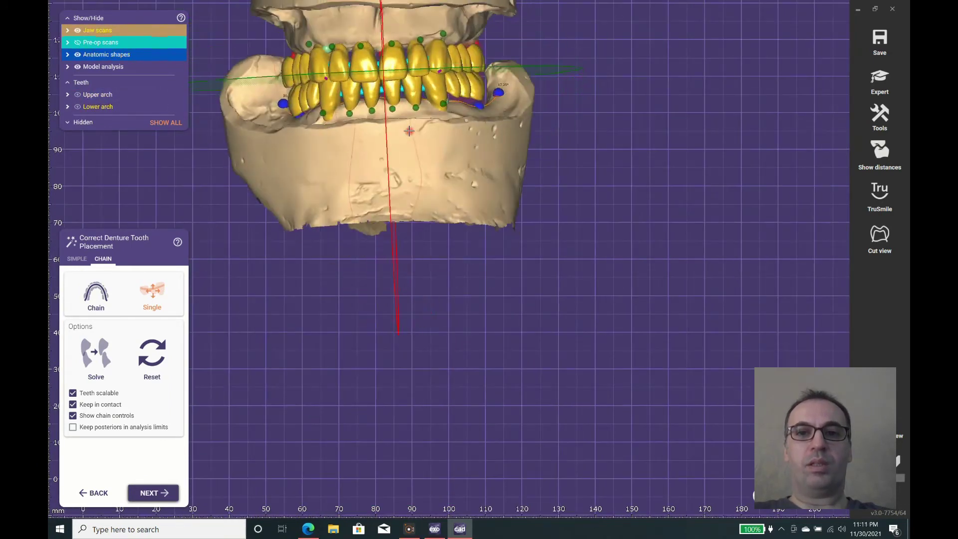
pyautogui.click(159, 278)
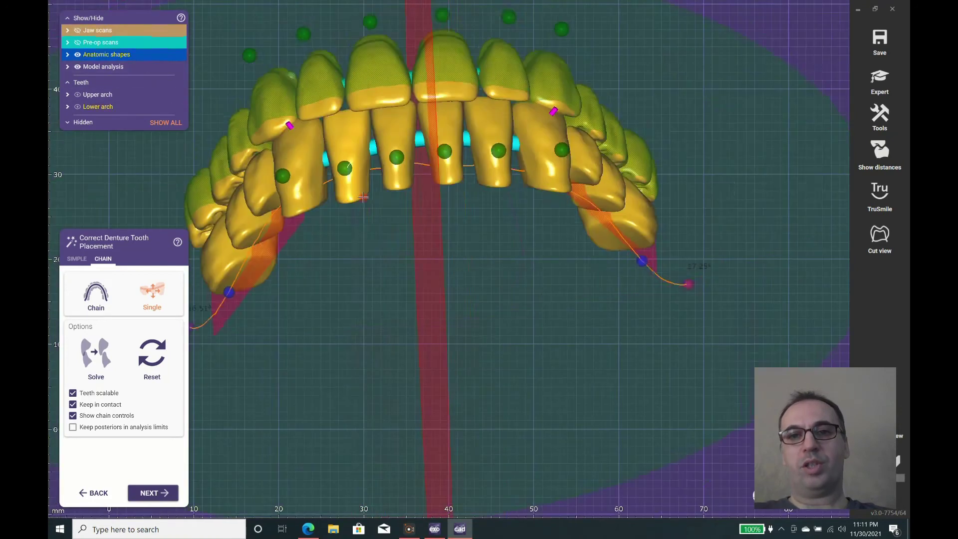
pyautogui.click(87, 99)
pyautogui.moveTo(570, 172); pyautogui.dragTo(333, 341, button='right')
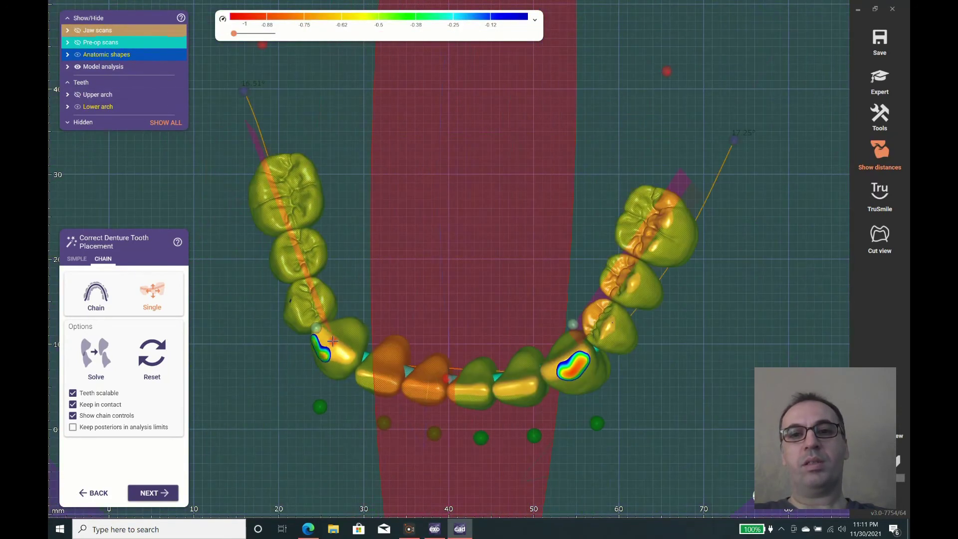
pyautogui.moveTo(521, 393); pyautogui.dragTo(422, 319, button='right')
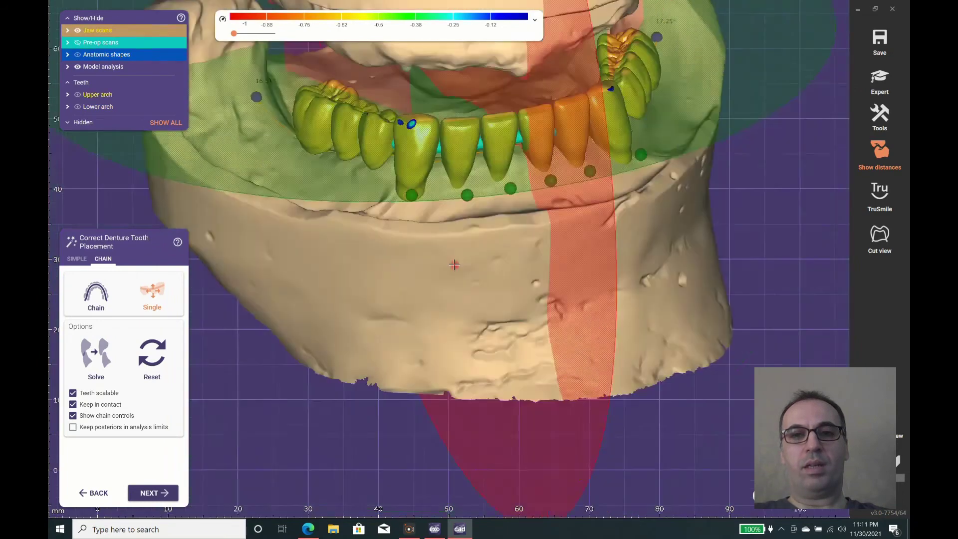
pyautogui.scroll(-3, 454, 265)
pyautogui.moveTo(454, 265); pyautogui.dragTo(460, 209, button='right')
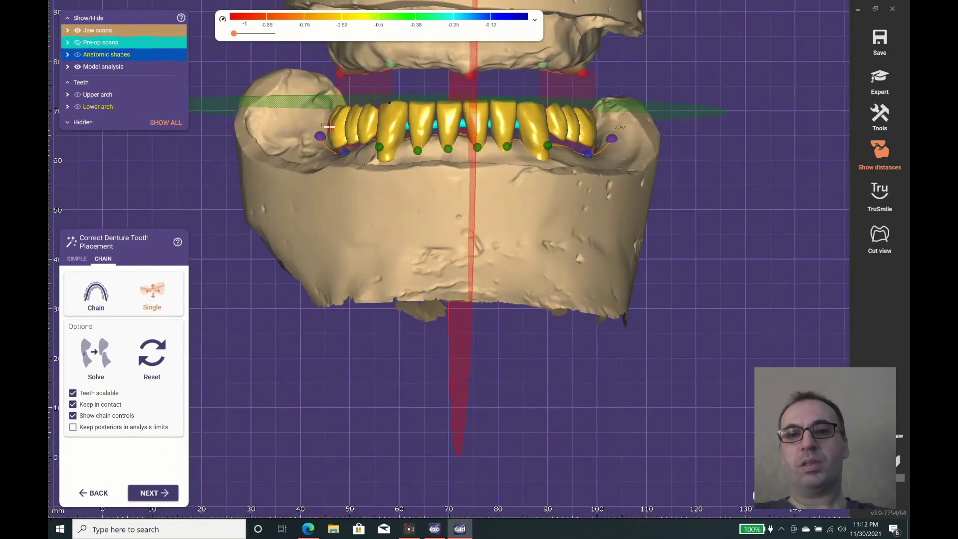
pyautogui.moveTo(699, 120); pyautogui.dragTo(557, 115, button='right')
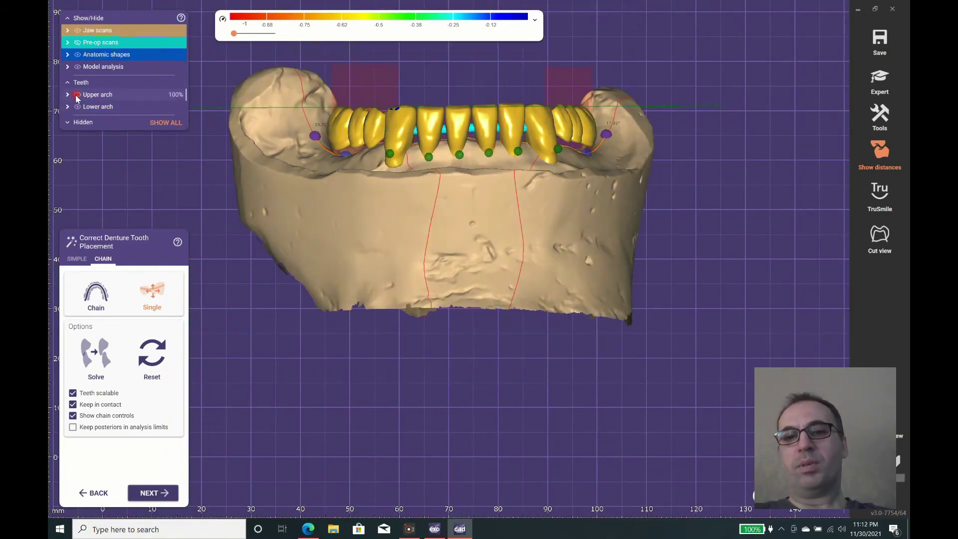
# Show all hidden objects and accept the corrected tooth placement with its remaining tooth intersections
pyautogui.click(166, 123)
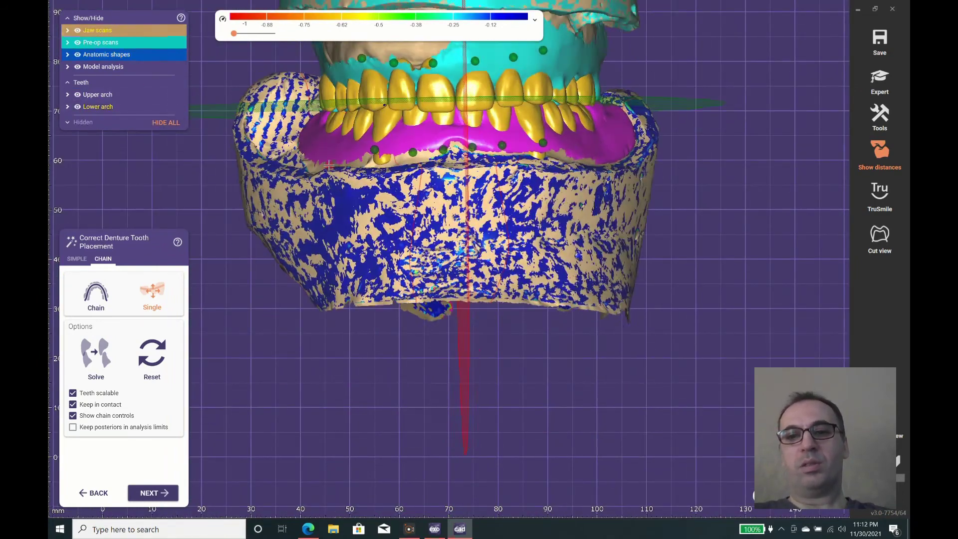
pyautogui.moveTo(314, 150); pyautogui.dragTo(329, 165, button='right')
pyautogui.click(153, 492)
pyautogui.click(541, 312)
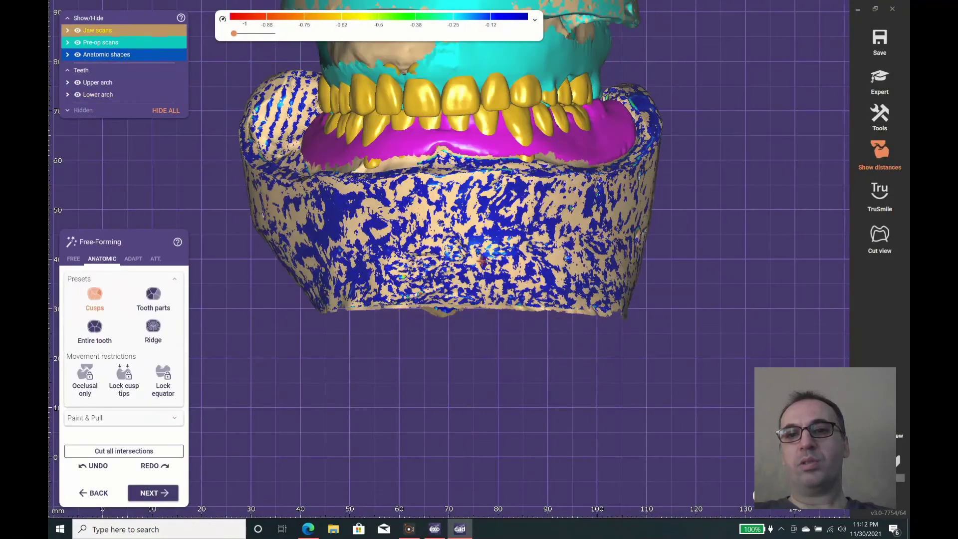
# Skip the tooth free-forming and pre-op adaptation, and accept the upper denture base outline
pyautogui.click(155, 492)
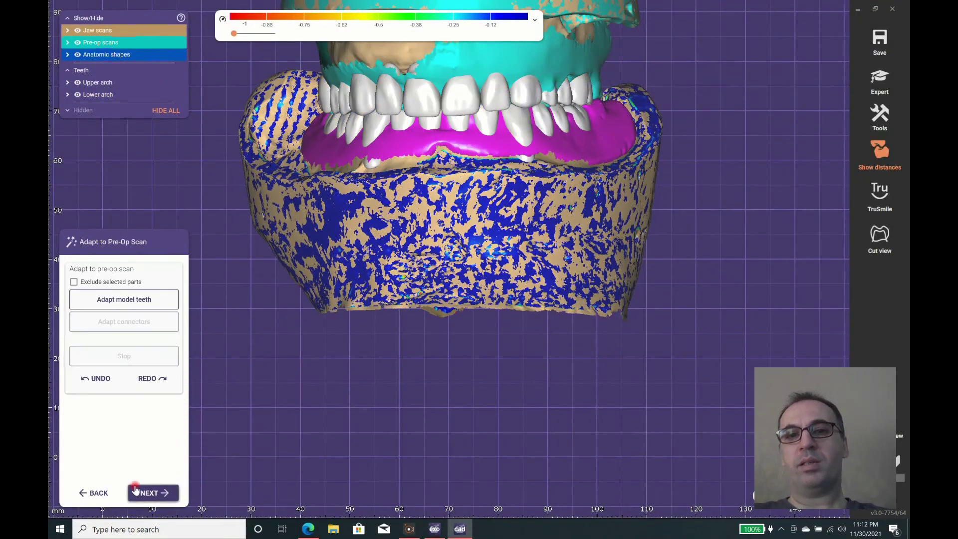
pyautogui.click(136, 492)
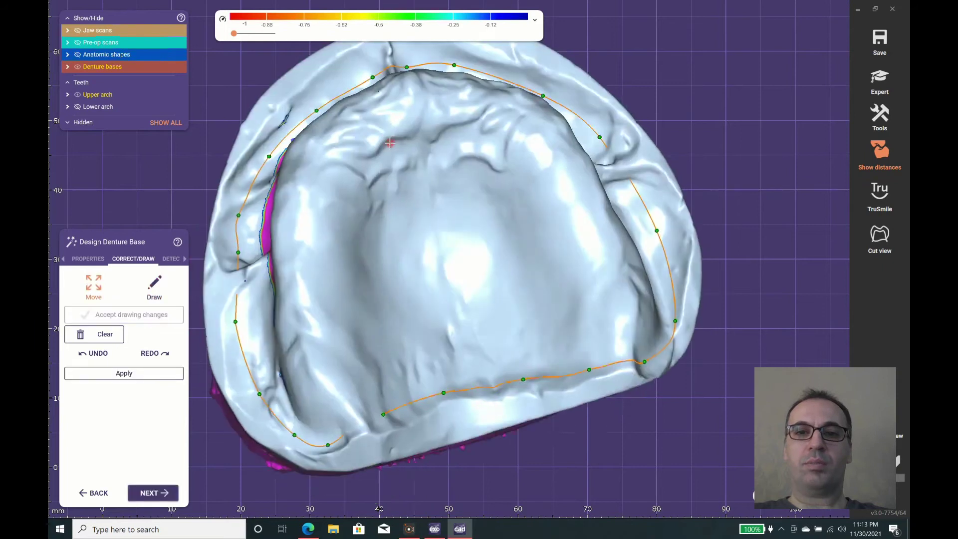
pyautogui.click(155, 493)
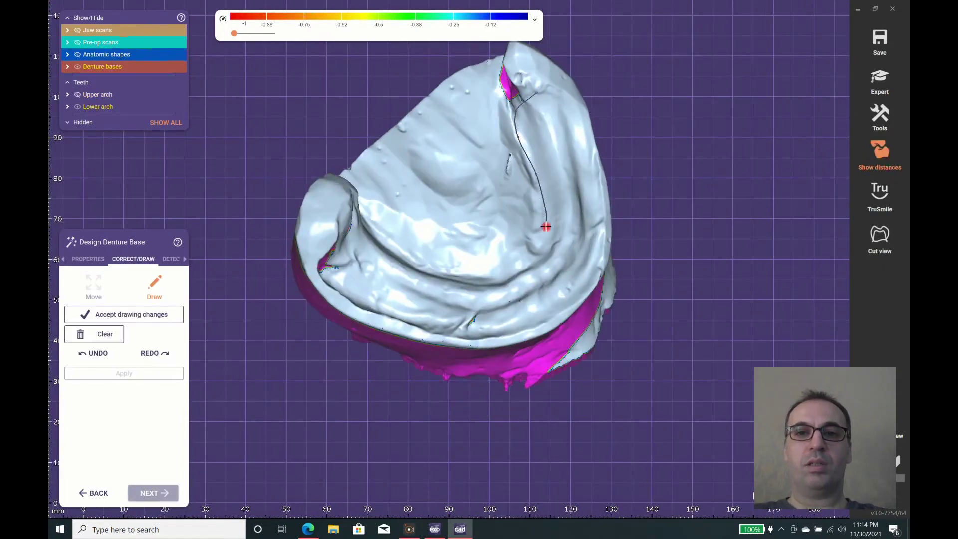
# Draw the closed outline of the lower denture base around the ridge on the lower jaw scan and apply it
pyautogui.moveTo(546, 226); pyautogui.dragTo(303, 264, button='right')
pyautogui.click(584, 231)
pyautogui.moveTo(450, 327)
pyautogui.mouseDown(button='right')
pyautogui.moveTo(584, 231)
pyautogui.moveTo(486, 77)
pyautogui.moveTo(440, 79)
pyautogui.mouseUp(button='right')
pyautogui.doubleClick(487, 77)
pyautogui.scroll(3, 480, 253)
pyautogui.moveTo(481, 254); pyautogui.dragTo(721, 140, button='right')
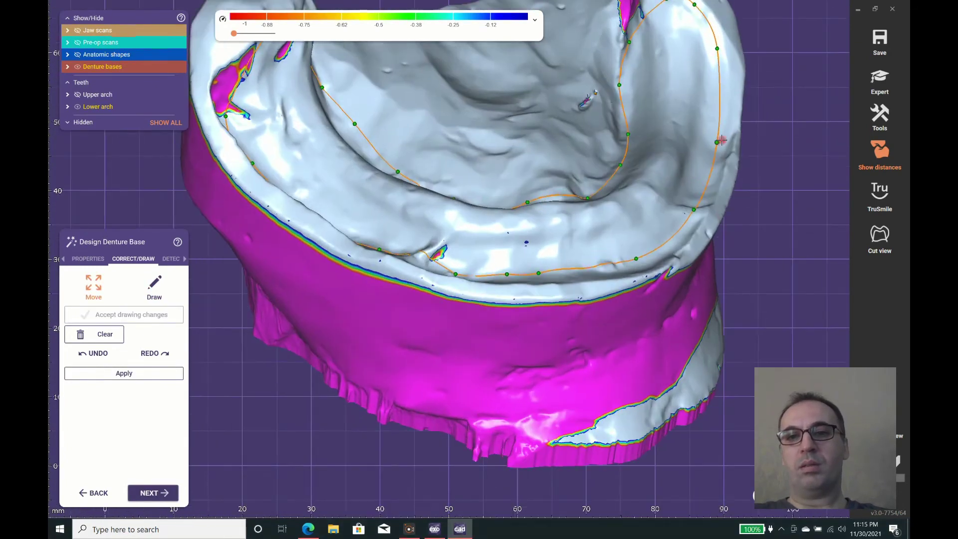
pyautogui.moveTo(687, 238); pyautogui.dragTo(600, 184, button='right')
pyautogui.scroll(-3, 601, 184)
pyautogui.click(124, 372)
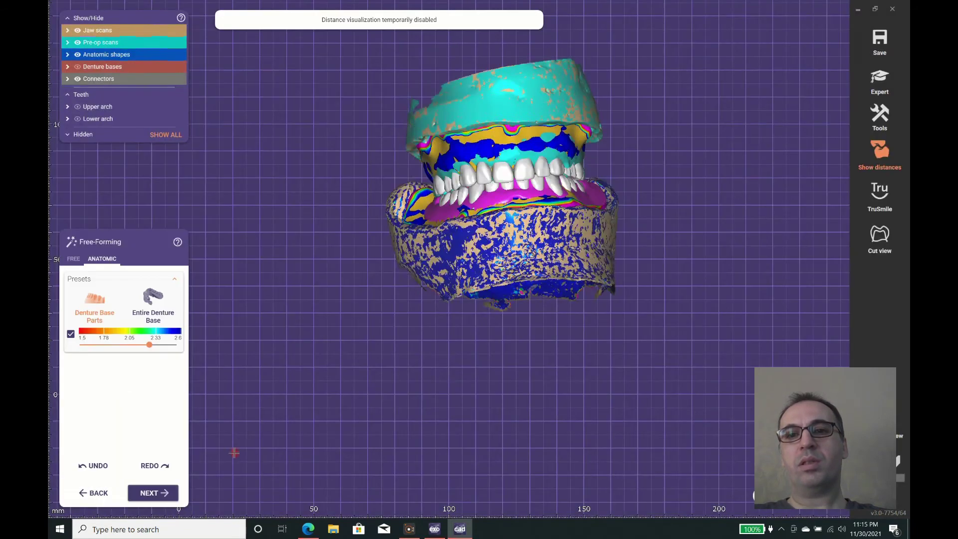
# Hide the jaw scans, check the thickness of both denture bases from front and back, and finish the free-forming
pyautogui.click(78, 31)
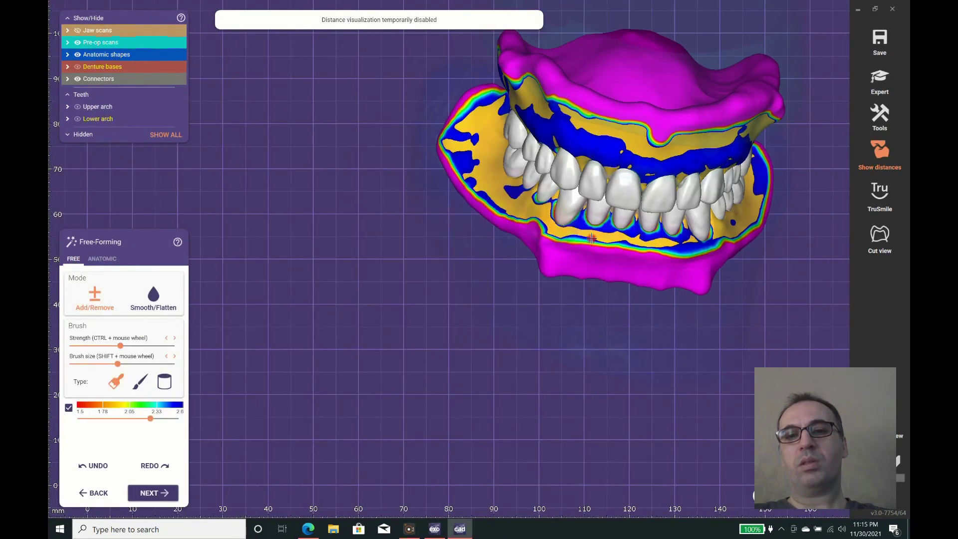
pyautogui.moveTo(648, 179); pyautogui.dragTo(421, 105, button='right')
pyautogui.moveTo(532, 156); pyautogui.dragTo(441, 214, button='right')
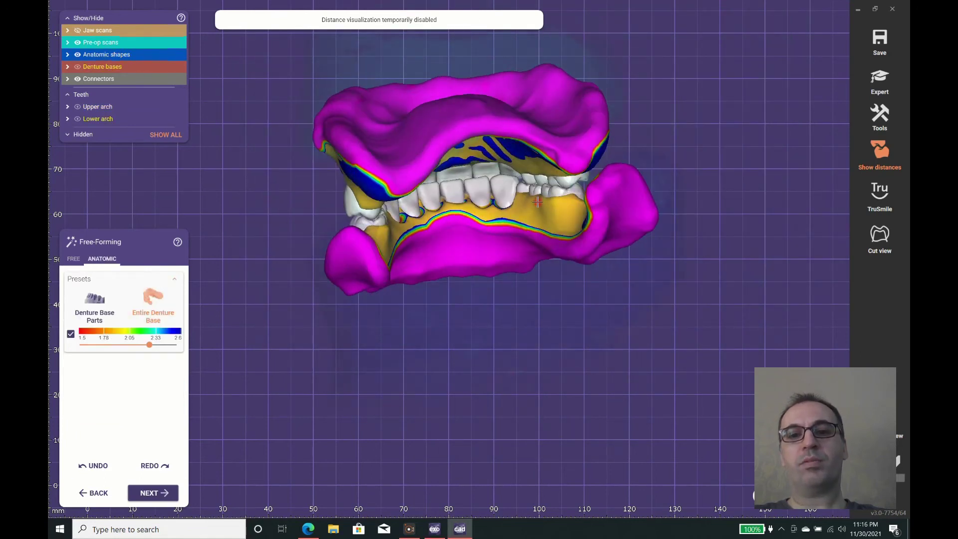
pyautogui.moveTo(503, 201); pyautogui.dragTo(265, 378, button='right')
pyautogui.scroll(3, 214, 282)
pyautogui.click(172, 487)
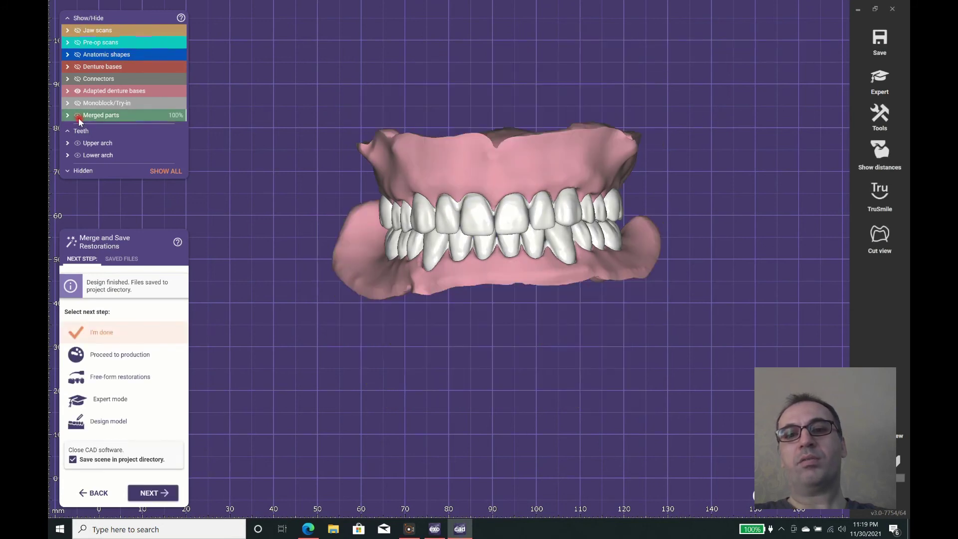
# Show the merged parts of the finished upper and lower dentures
pyautogui.click(169, 172)
pyautogui.click(78, 115)
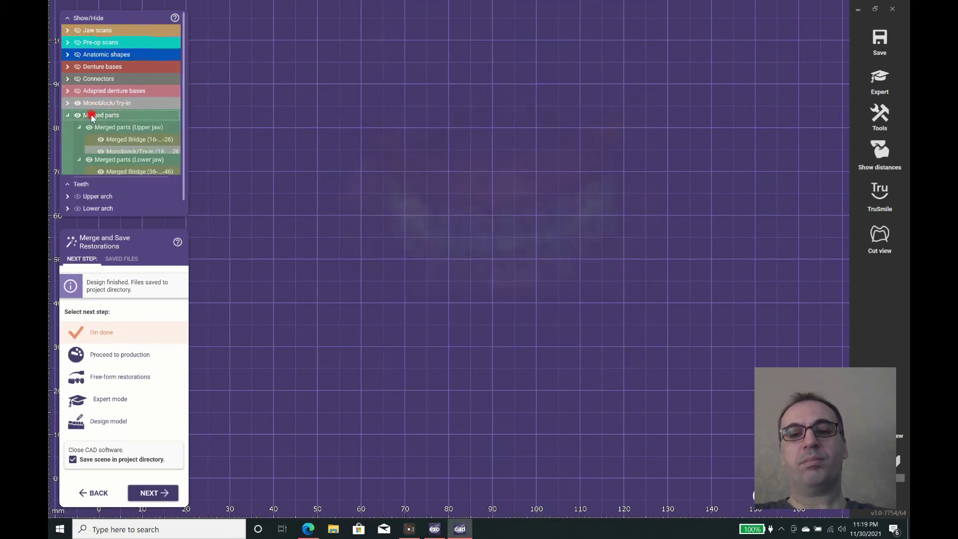